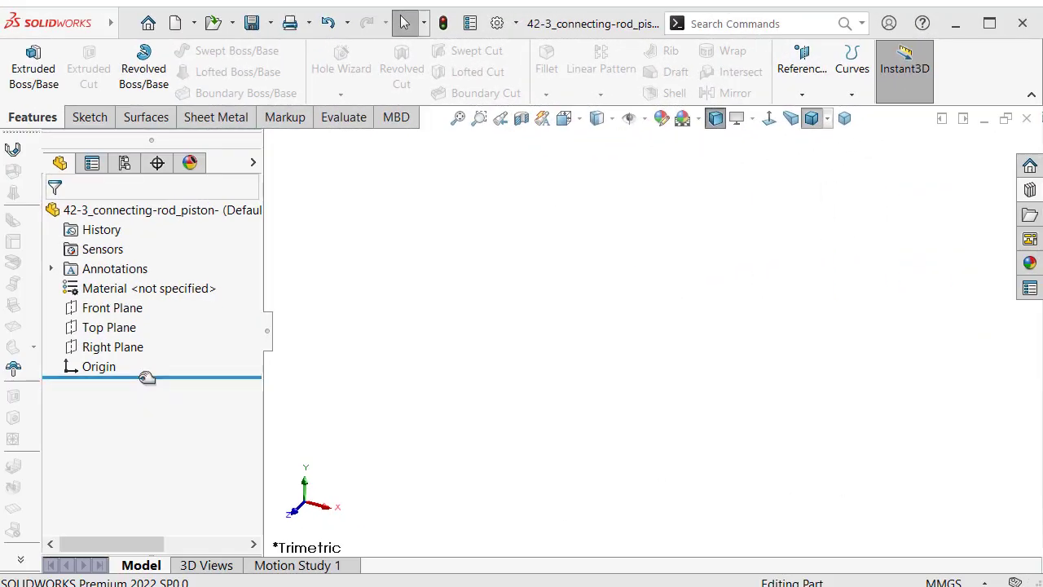
Start a sketch on the Front Plane and draw a circle centred on the origin
left_click(122, 303)
left_click(130, 279)
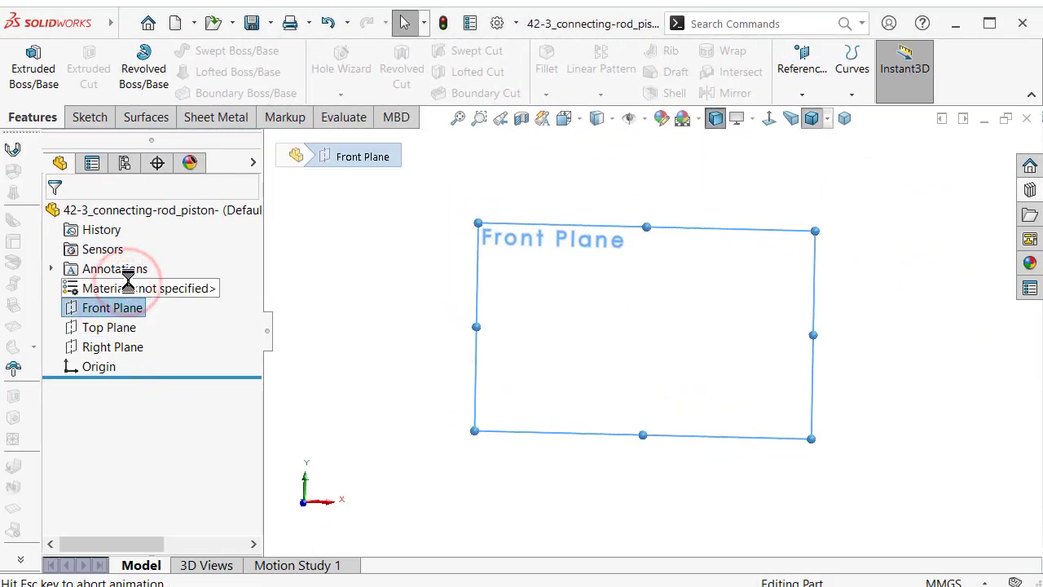
key("s")
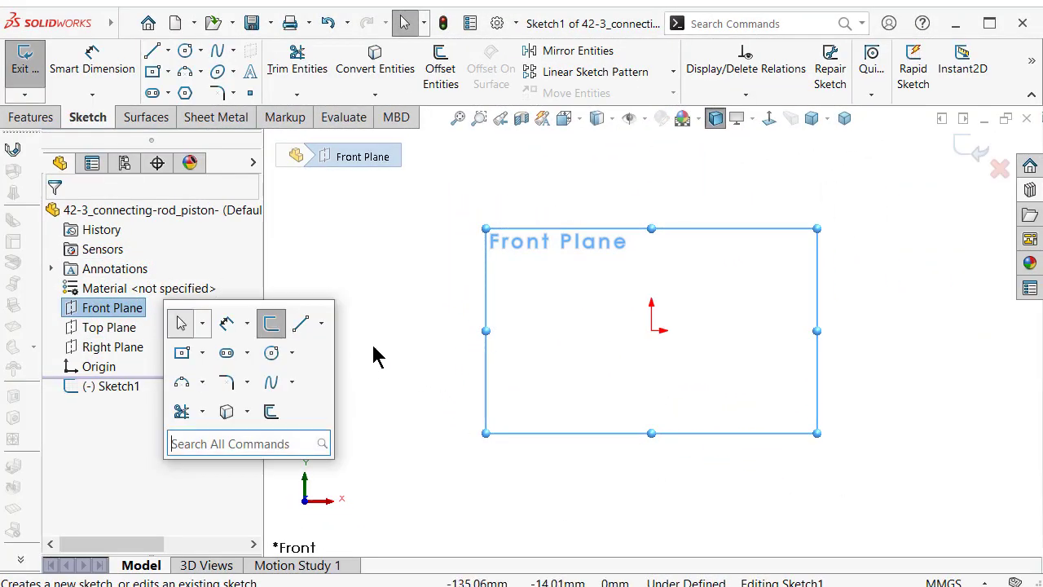
left_click(271, 353)
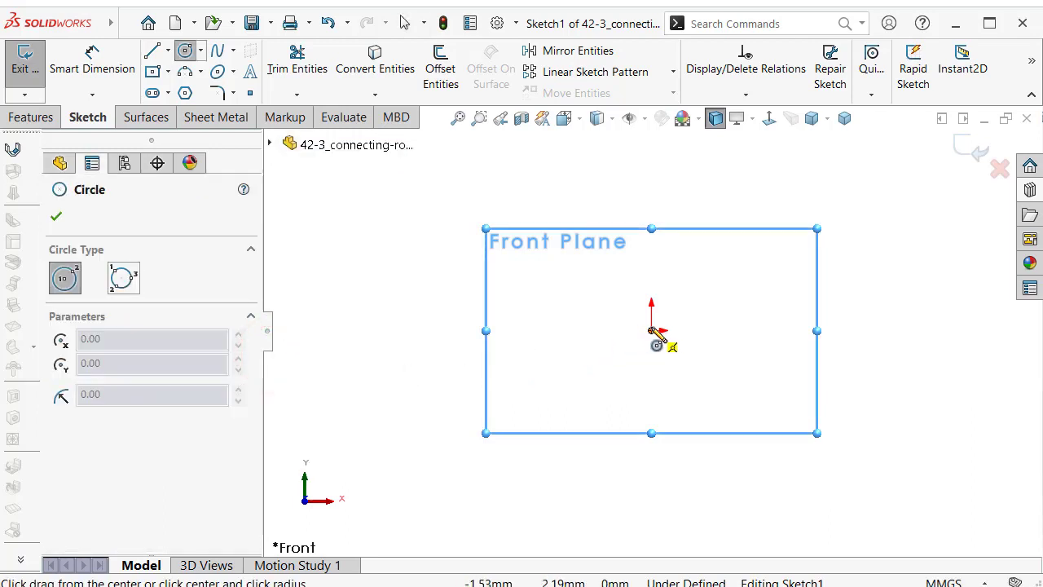
left_click_drag(652, 330, 651, 290)
key("s")
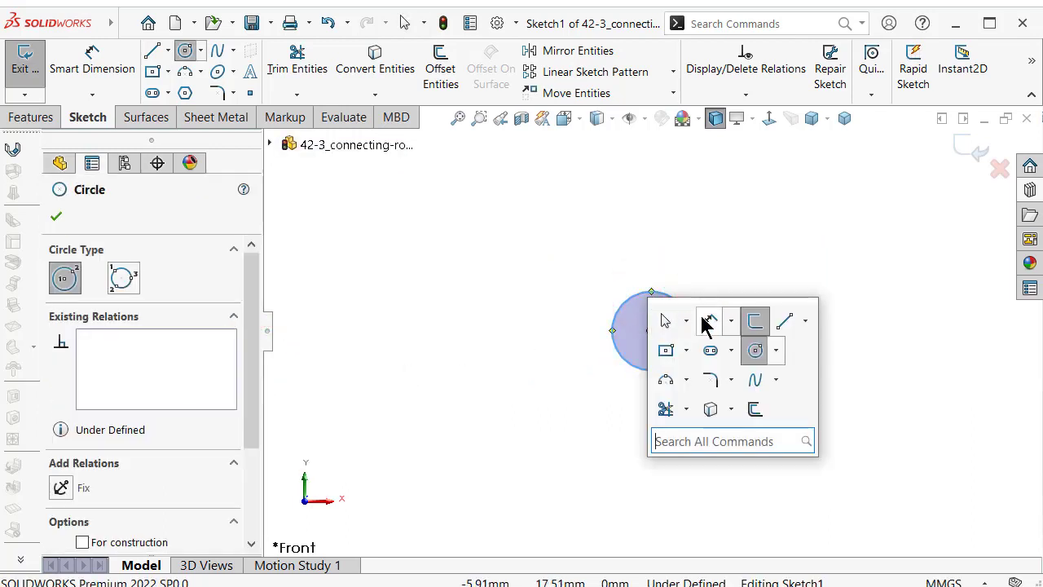
Dimension the circle's diameter to 6 mm and view it isometrically
left_click(693, 319)
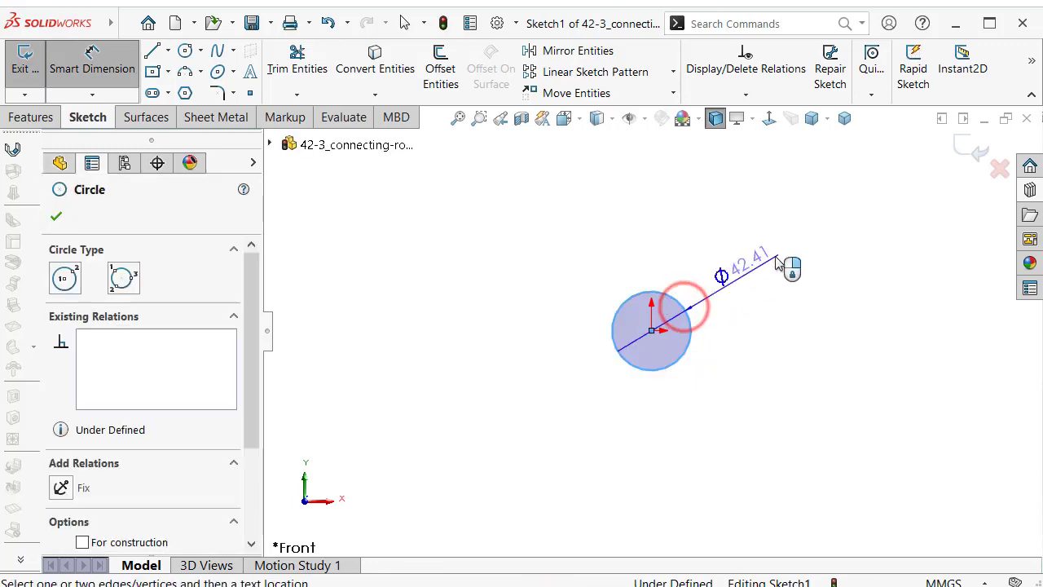
left_click(794, 253)
type("6")
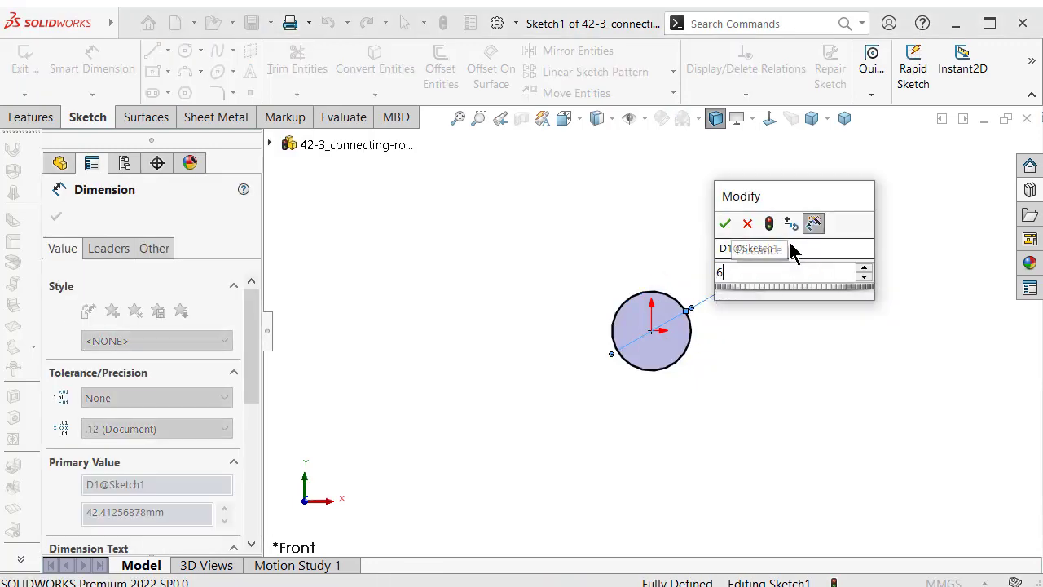
key("Return")
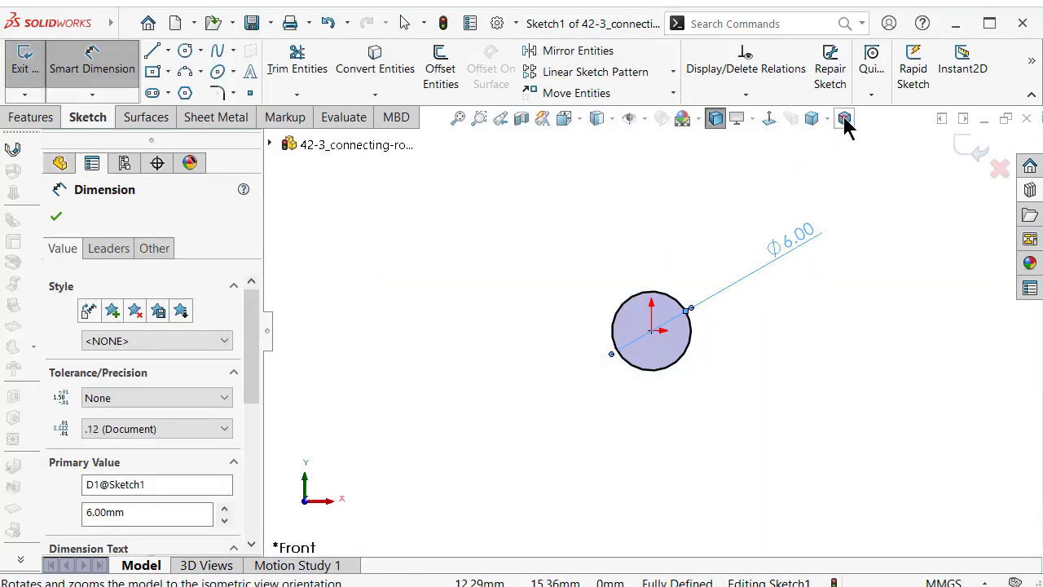
left_click(844, 118)
Extrude the 6 mm circle with a Mid Plane end condition to a depth of 97 mm
left_click(33, 118)
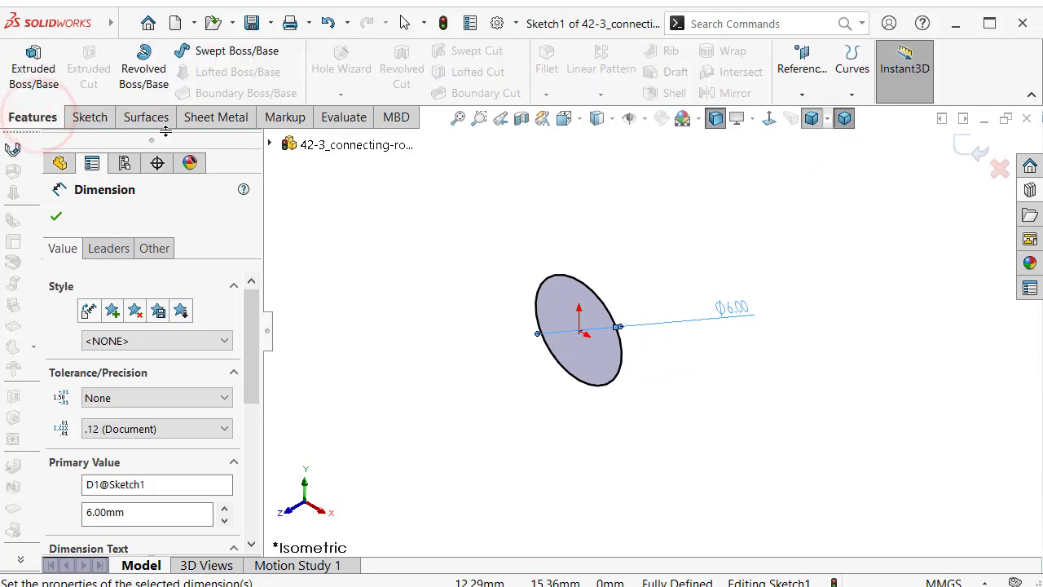
left_click(34, 77)
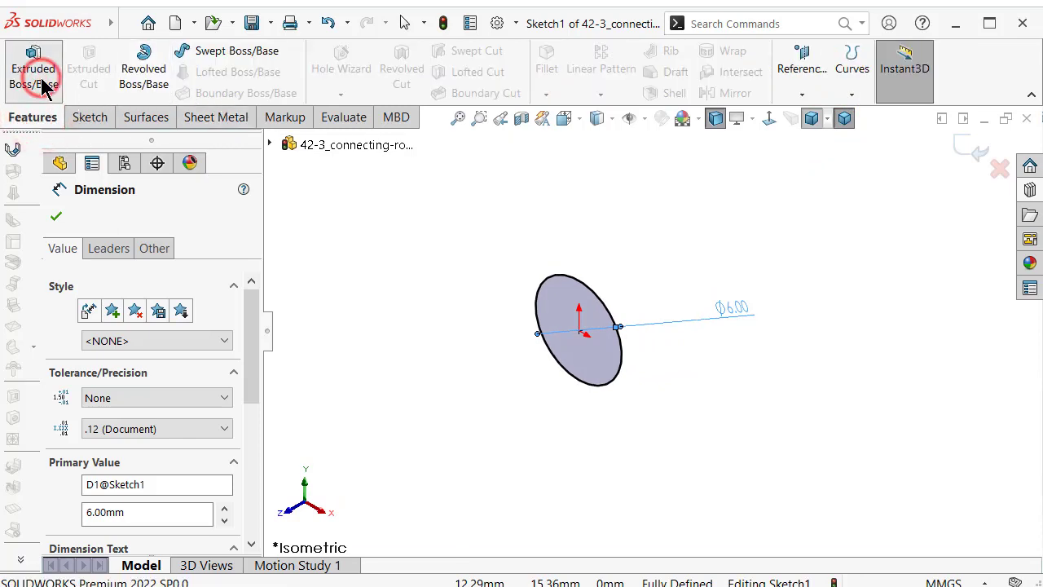
left_click(123, 326)
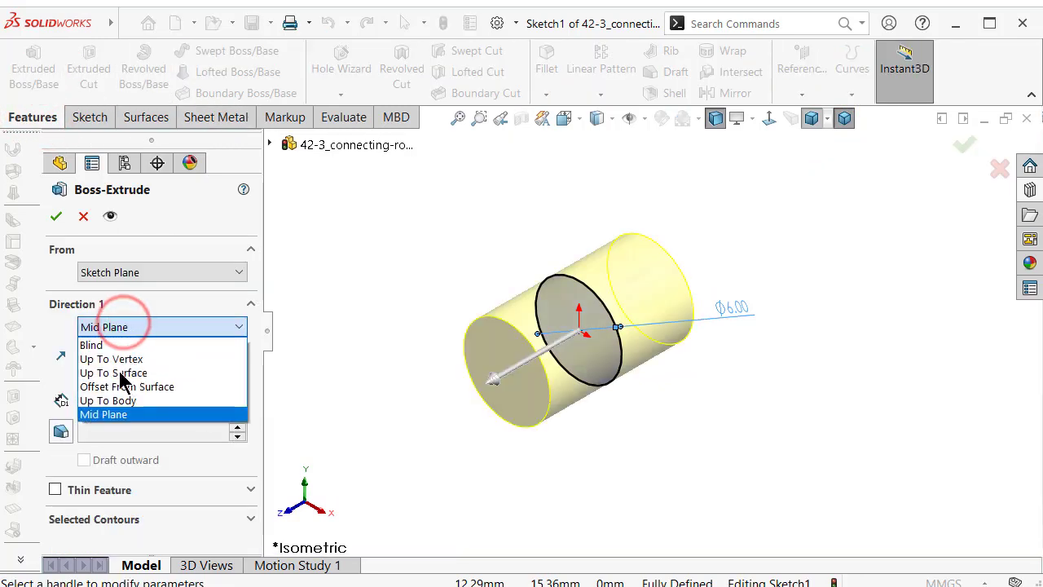
left_click(124, 413)
left_click(146, 400)
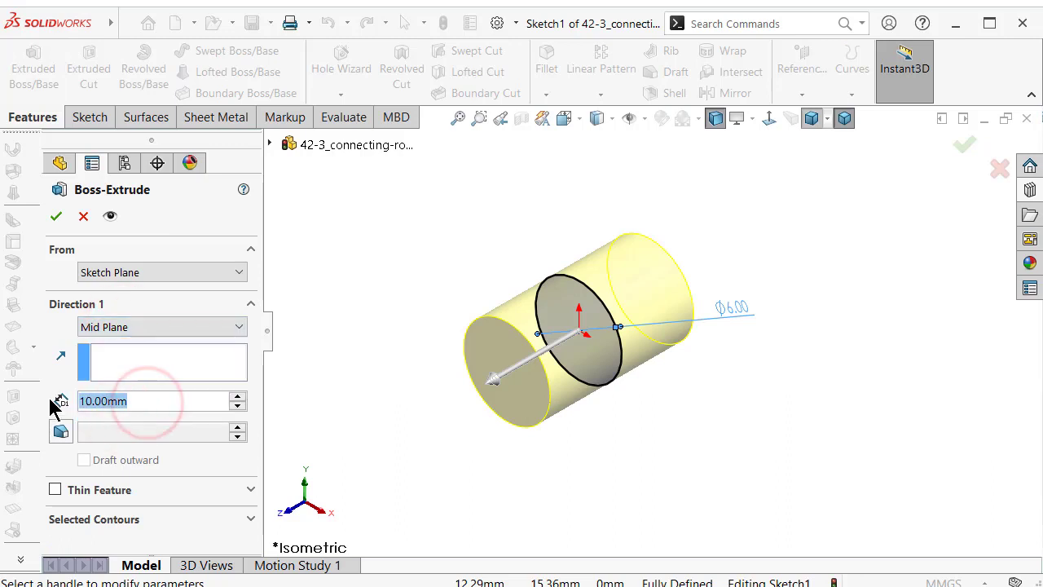
type("97")
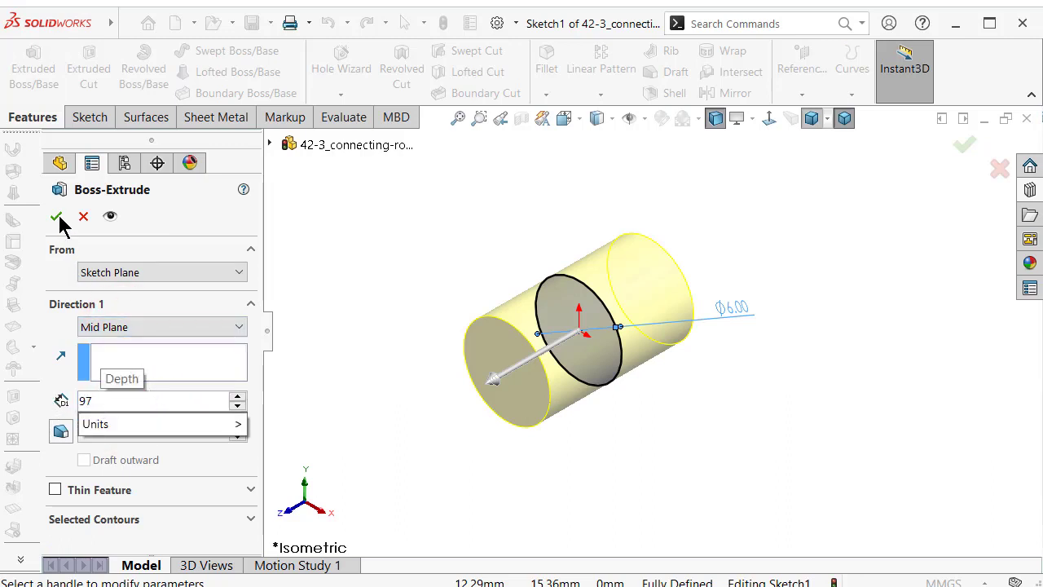
left_click(56, 216)
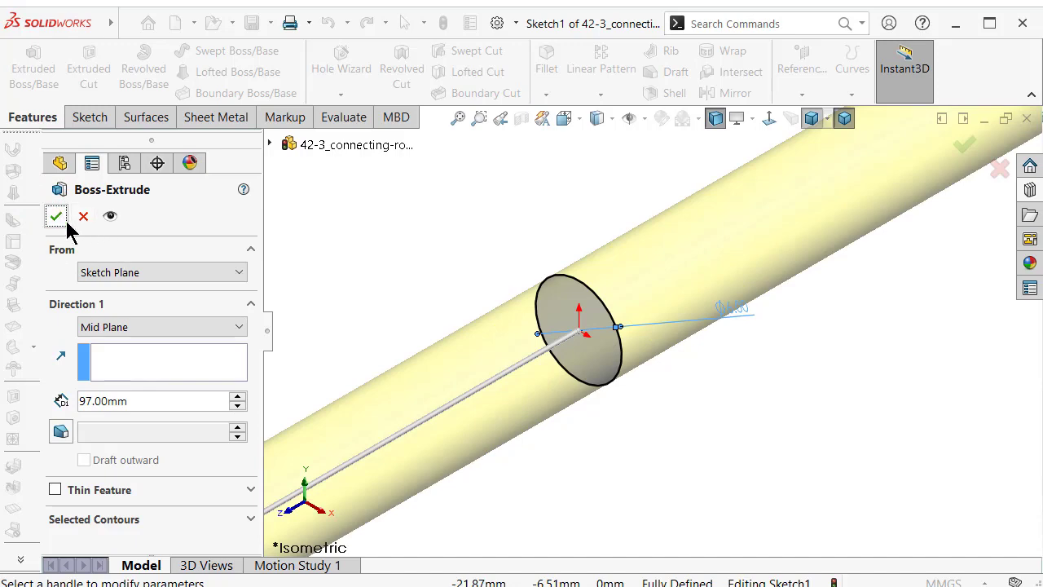
left_click(966, 146)
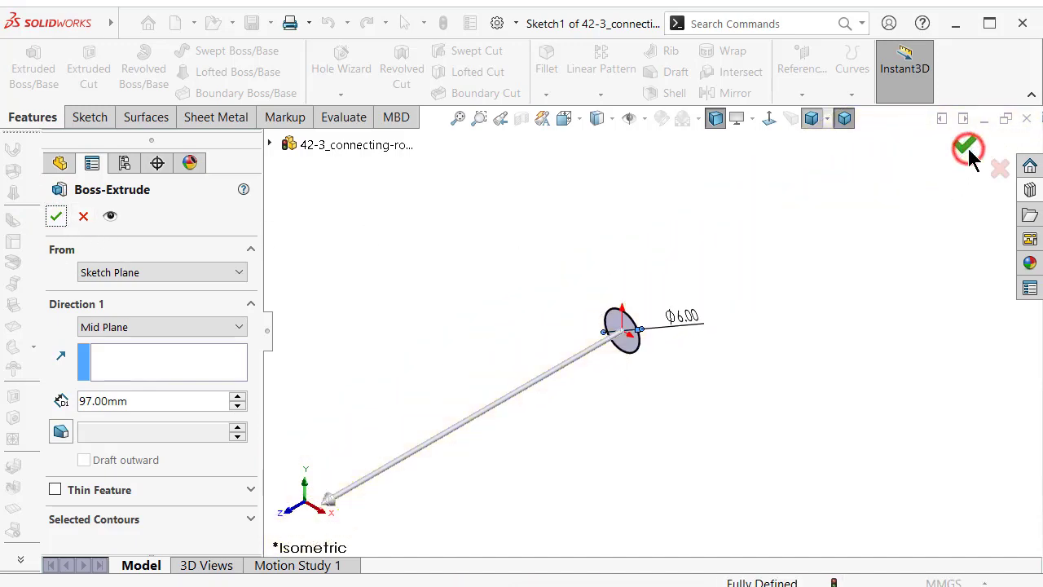
left_click(481, 259)
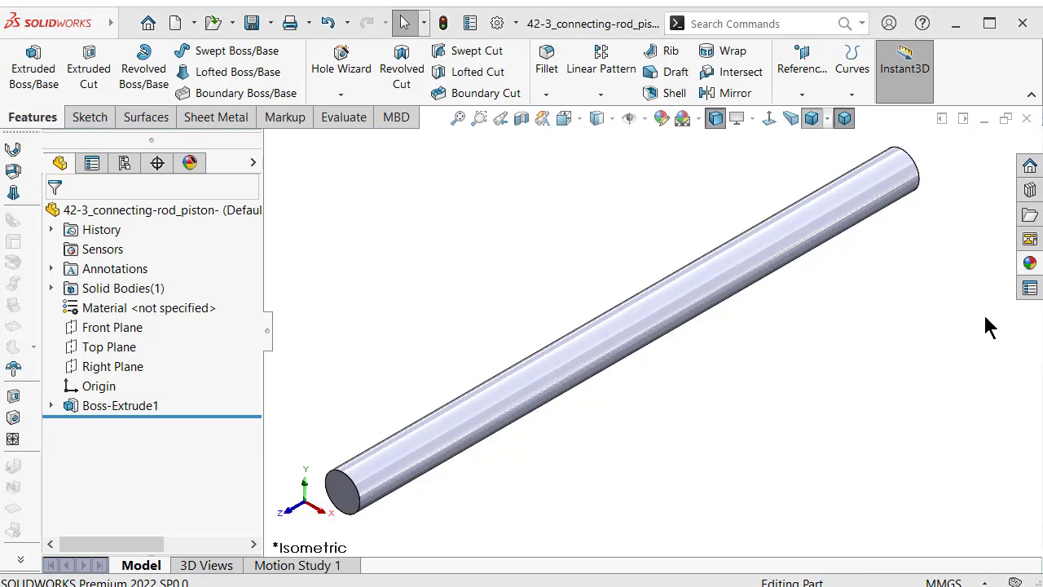
Apply the brushed aluminum appearance from the Metal > Aluminum library to the rod
left_click(1025, 263)
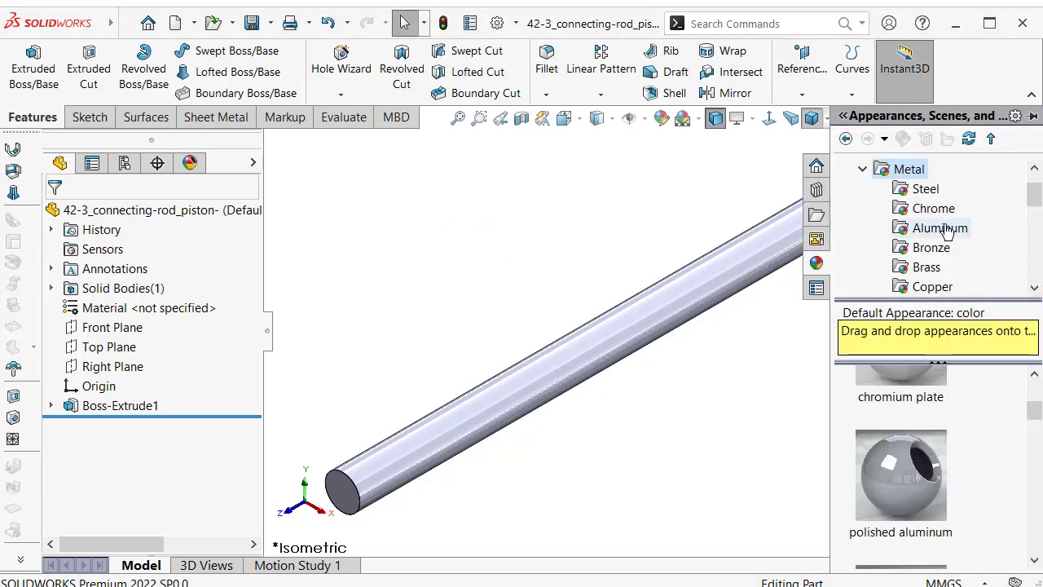
left_click(936, 231)
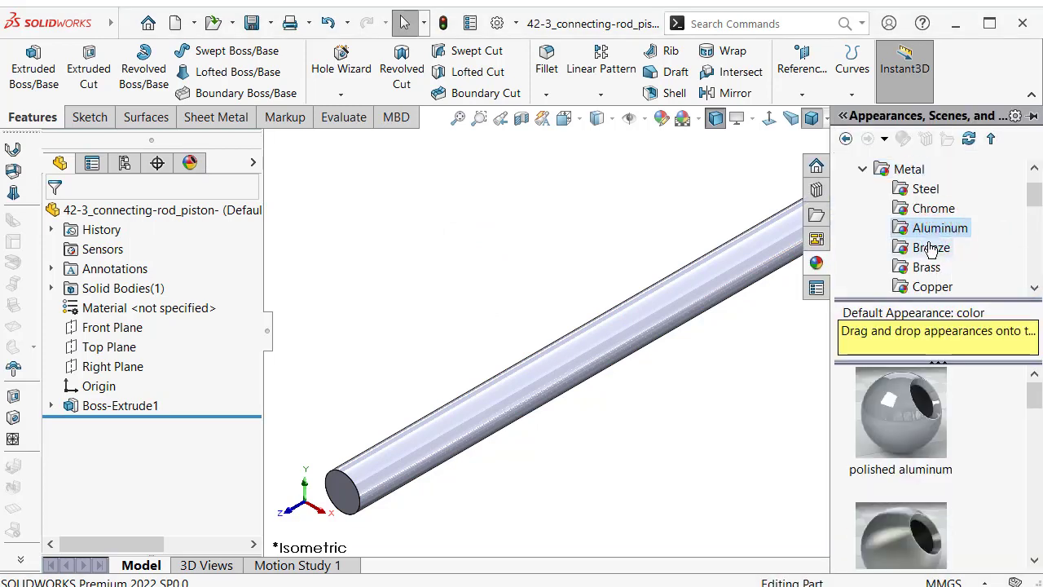
mouse_move(1038, 410)
left_mouse_down()
mouse_move(1039, 497)
mouse_move(1025, 433)
left_mouse_up()
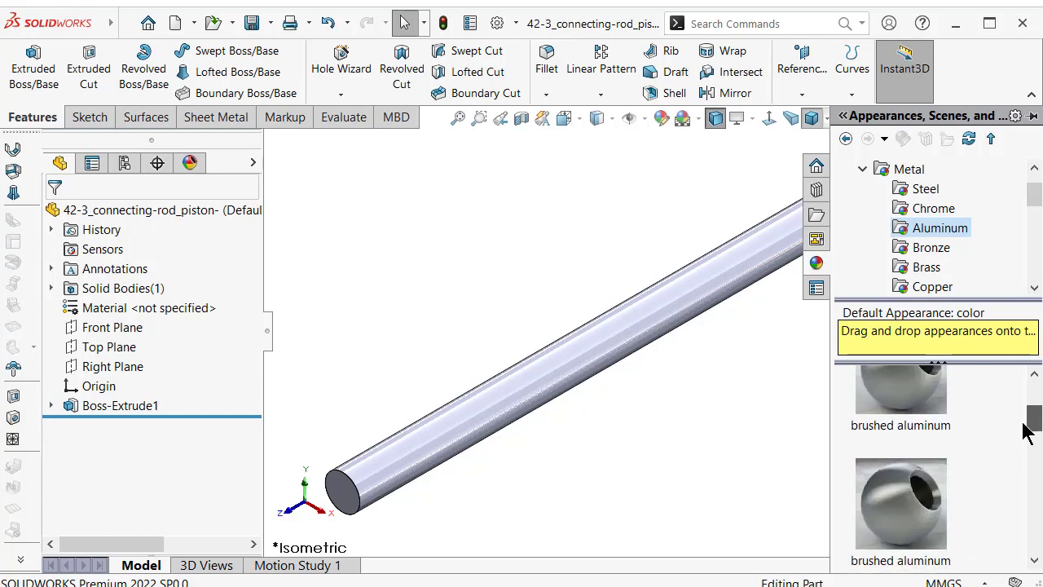
left_click_drag(918, 409, 495, 252)
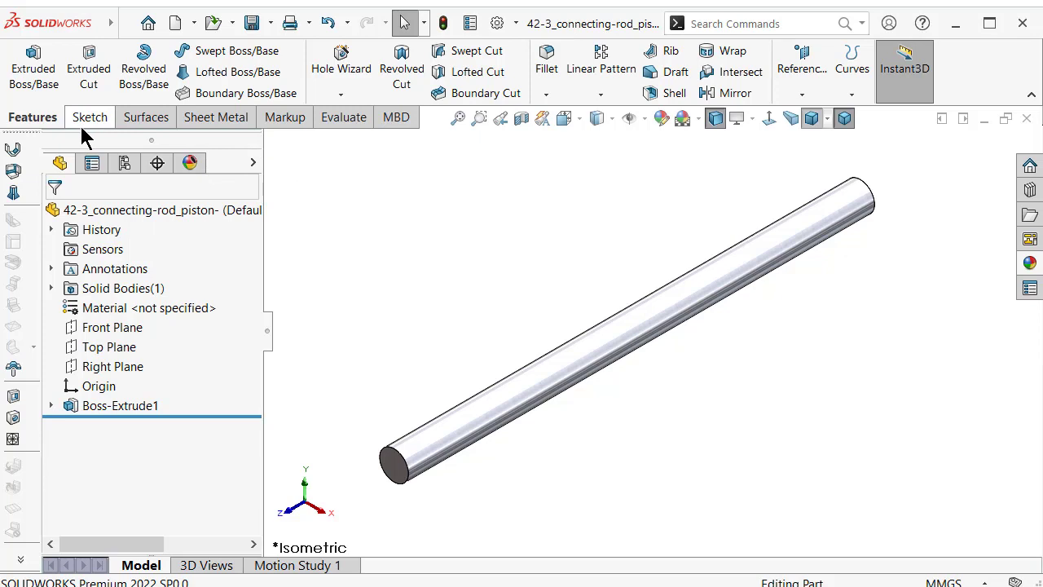
Start a Thread feature on the rod's end edge with a 9 mm depth
left_click(340, 95)
left_click(348, 155)
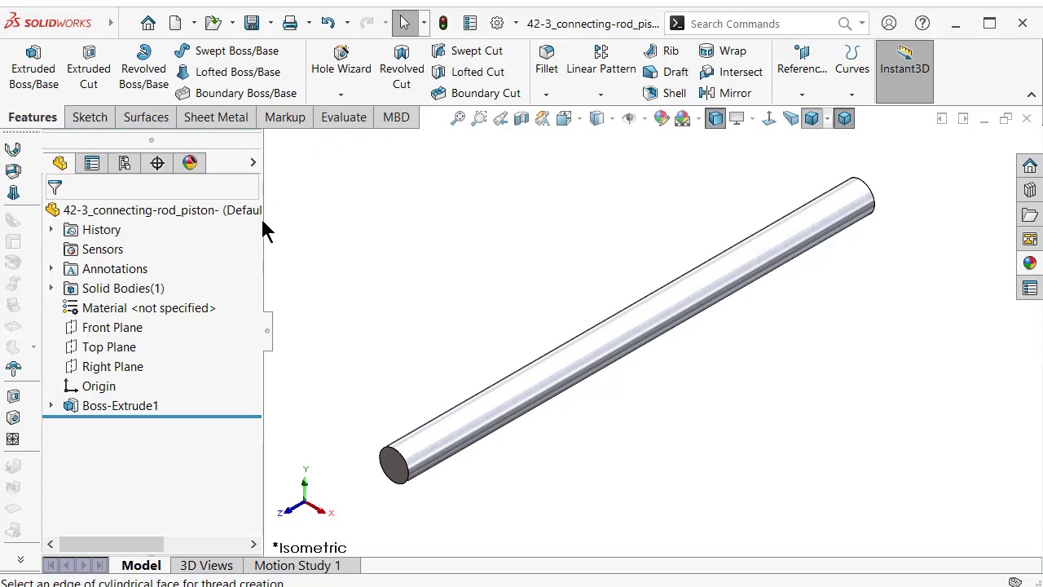
left_click_drag(253, 303, 261, 355)
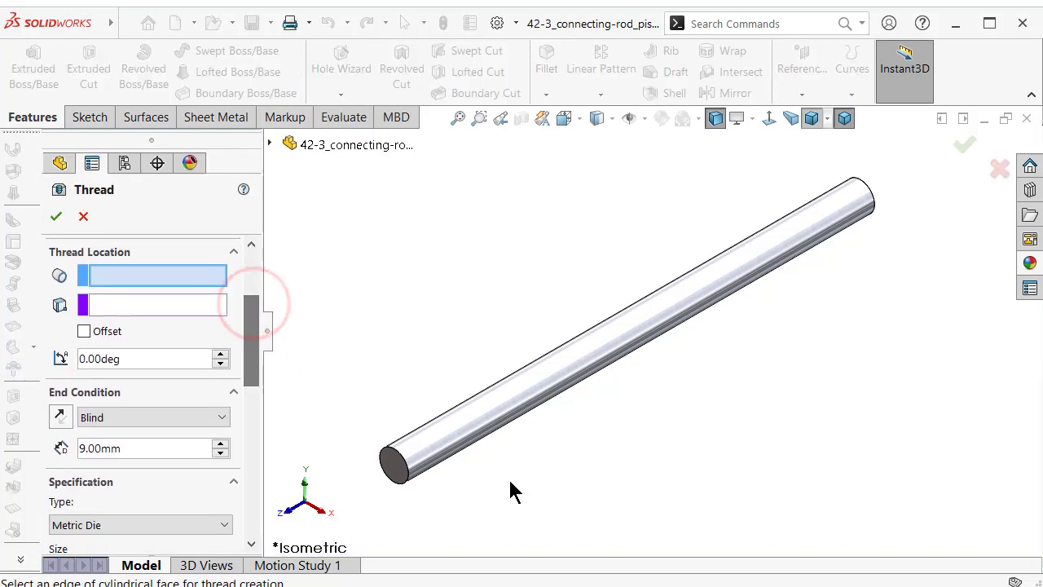
scroll(363, 416, "down", 3)
left_click(346, 411)
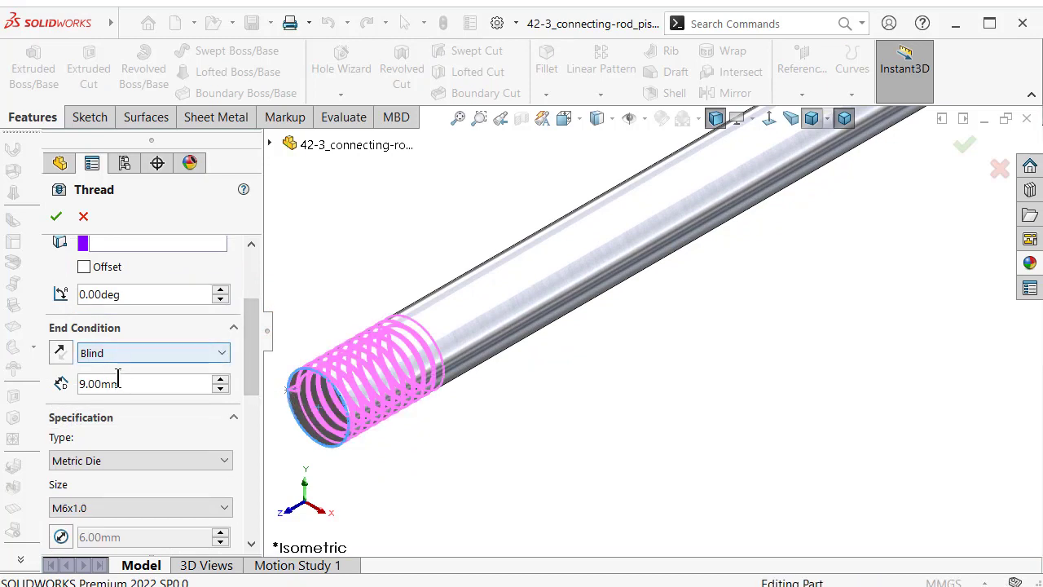
double_click(127, 384)
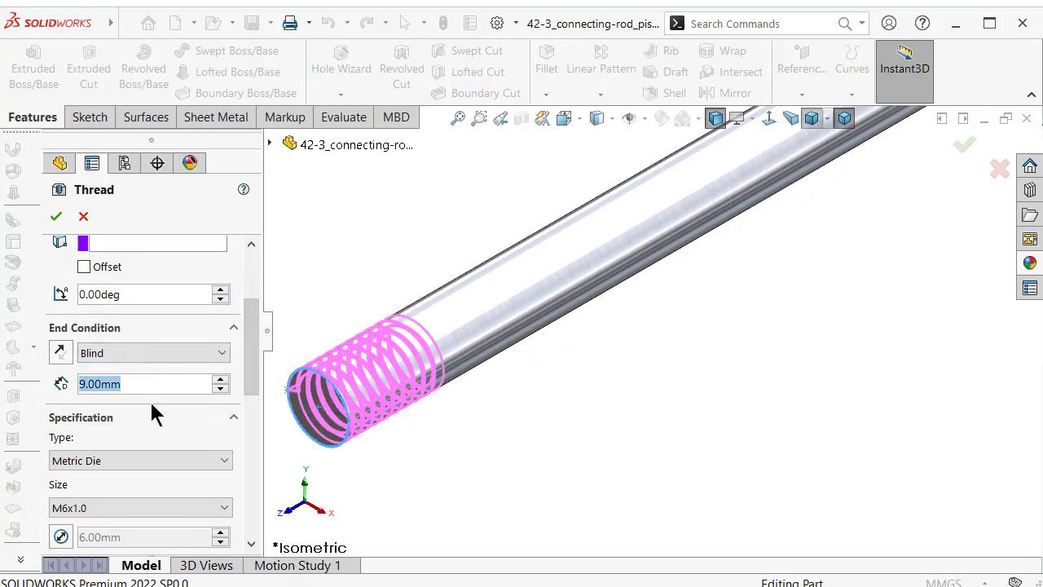
type("9")
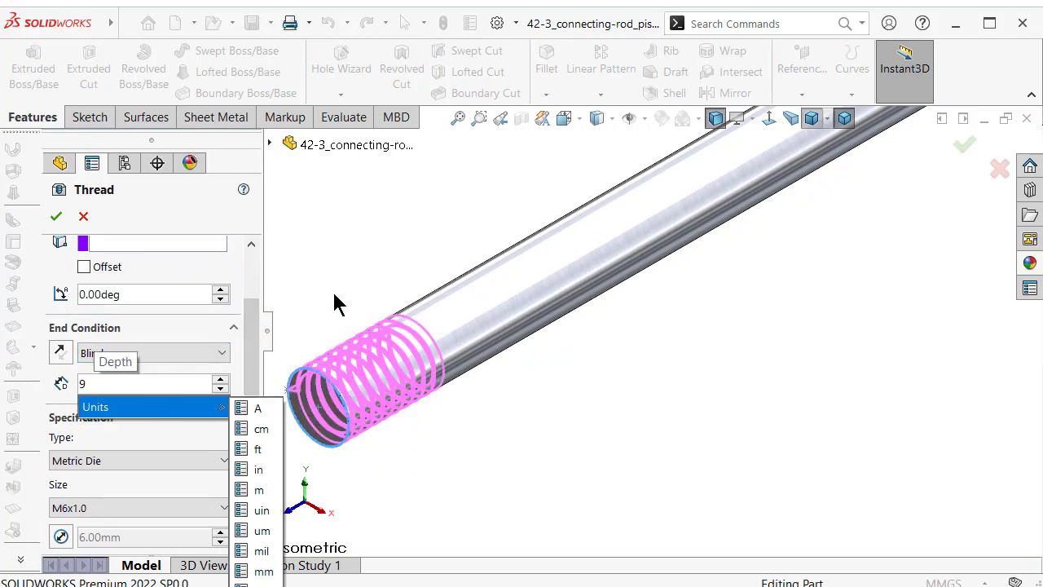
left_click(333, 279)
Offset the thread start 1 mm in the reversed direction and change the depth to 10 mm
middle_click_drag(401, 287, 345, 447)
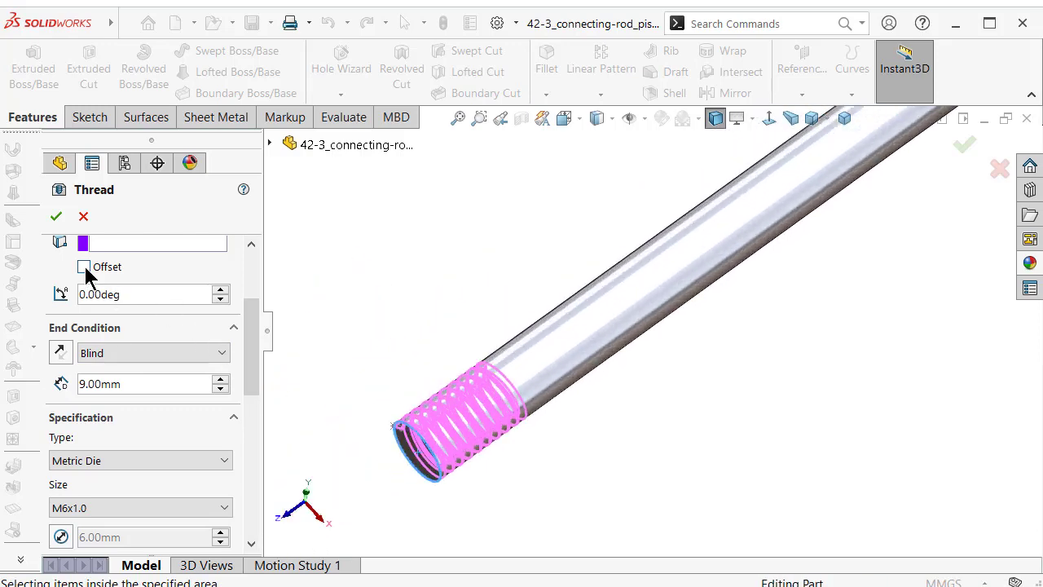
left_click(84, 266)
middle_click_drag(464, 436, 449, 521)
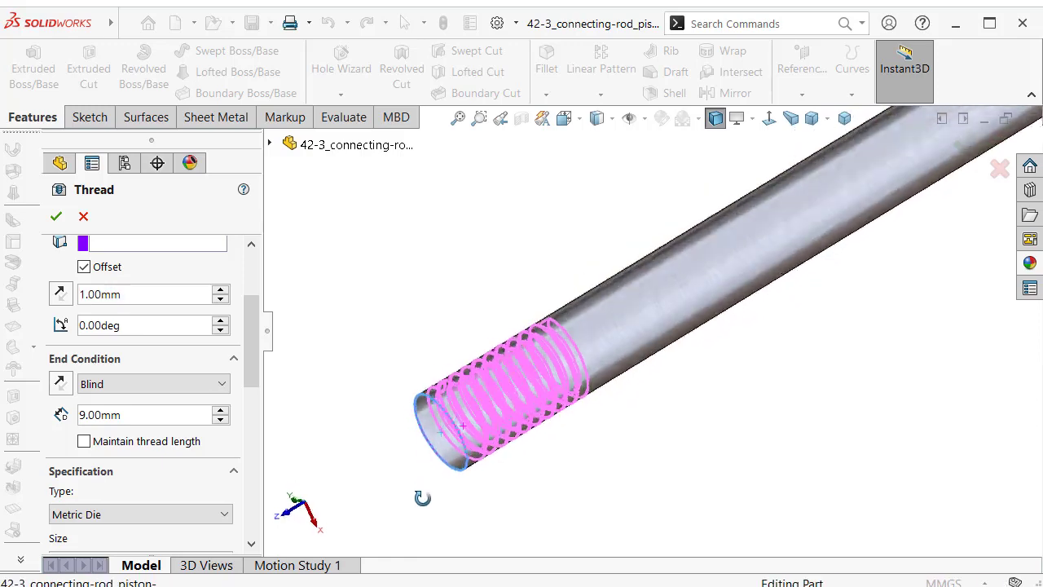
left_click(57, 295)
scroll(589, 380, "up", 1)
scroll(595, 387, "up", 2)
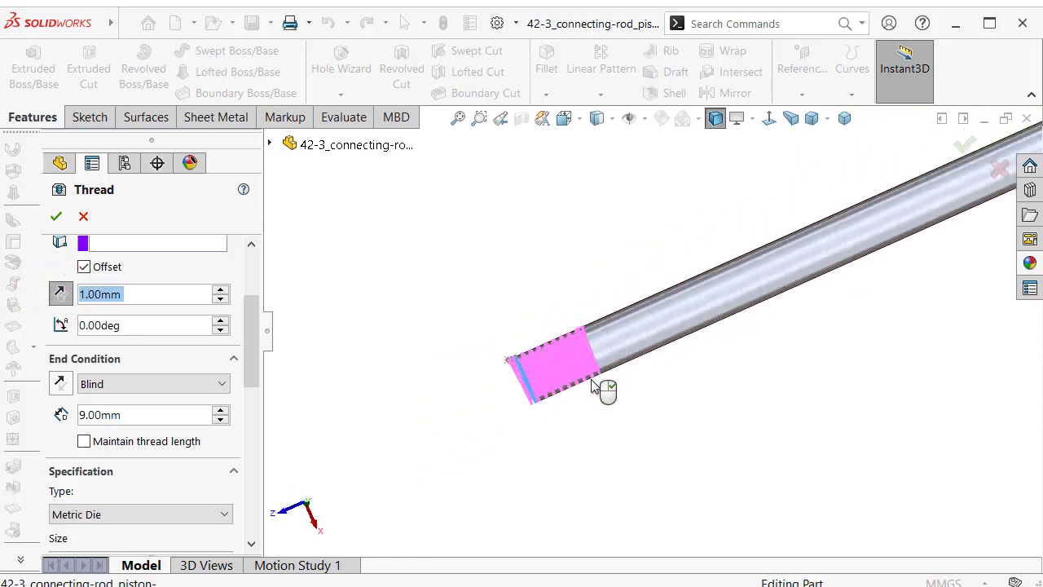
mouse_move(593, 387)
middle_mouse_down()
mouse_move(591, 315)
mouse_move(610, 345)
mouse_move(600, 373)
middle_mouse_up()
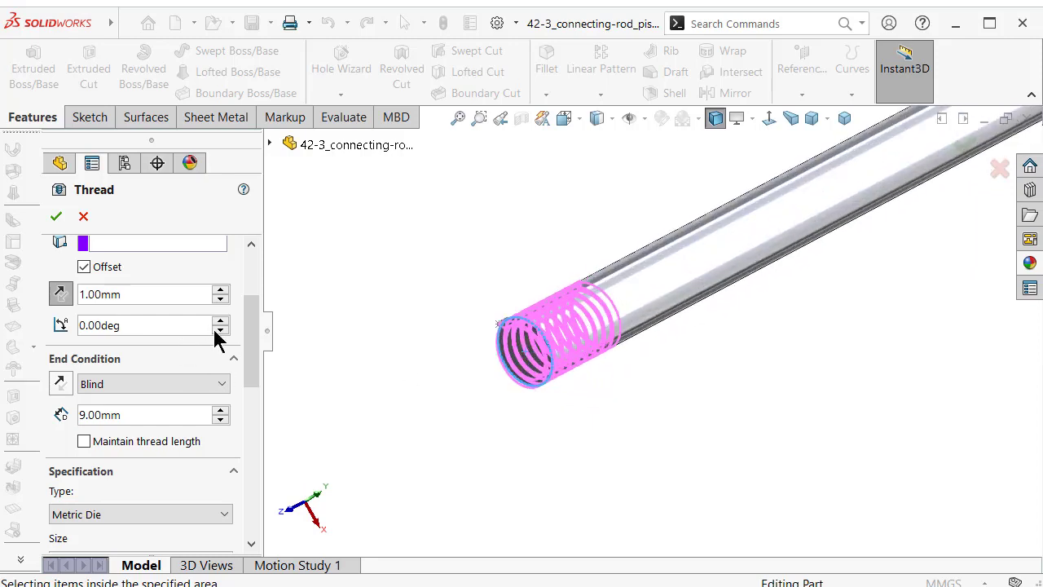
double_click(115, 416)
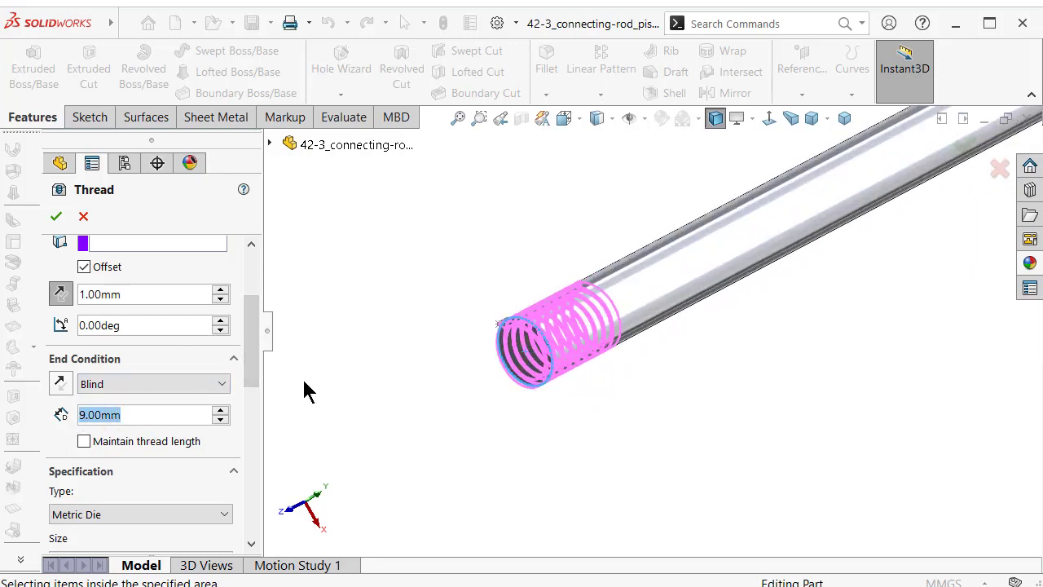
type("10")
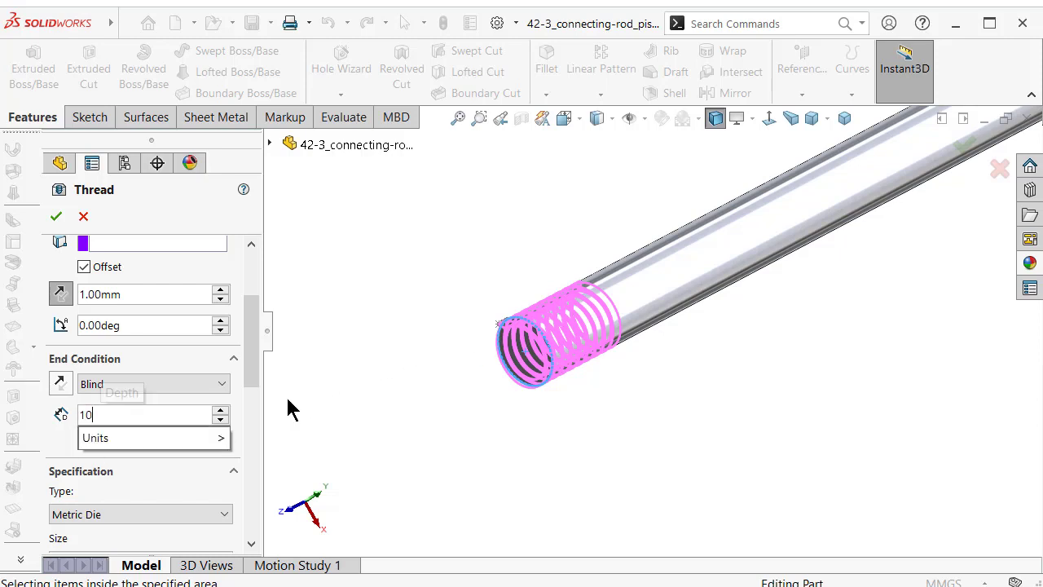
left_click(373, 329)
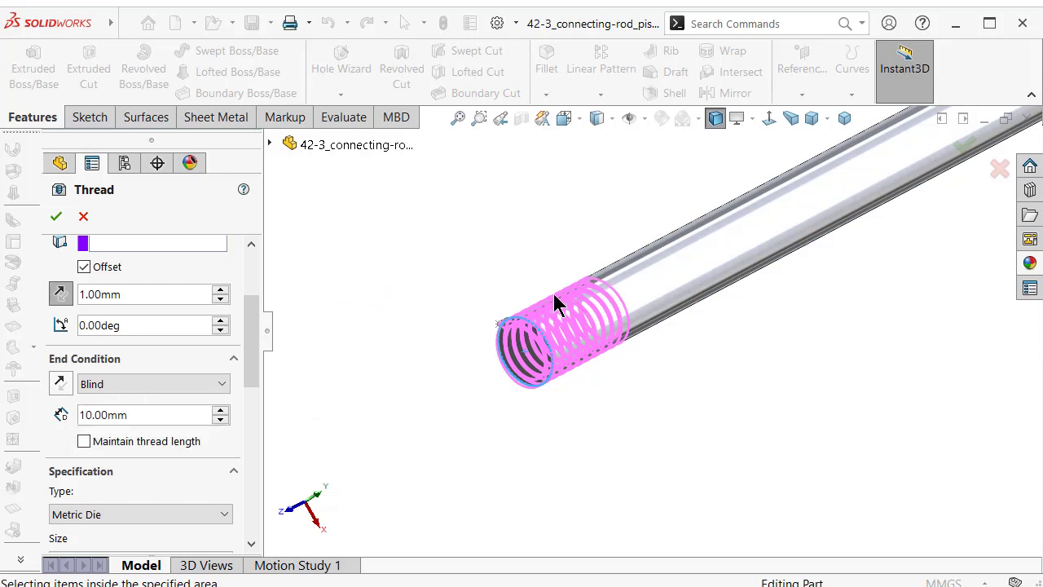
middle_click_drag(554, 302, 542, 414)
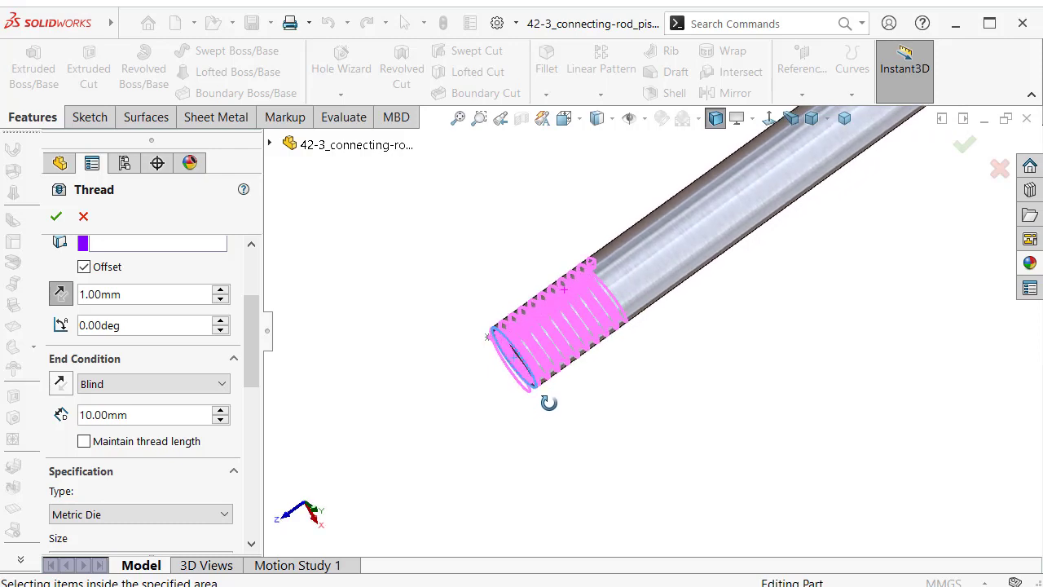
Keep the M6x1.0 size, set the thread depth back to 9 mm, and create Thread1
left_click_drag(252, 335, 252, 391)
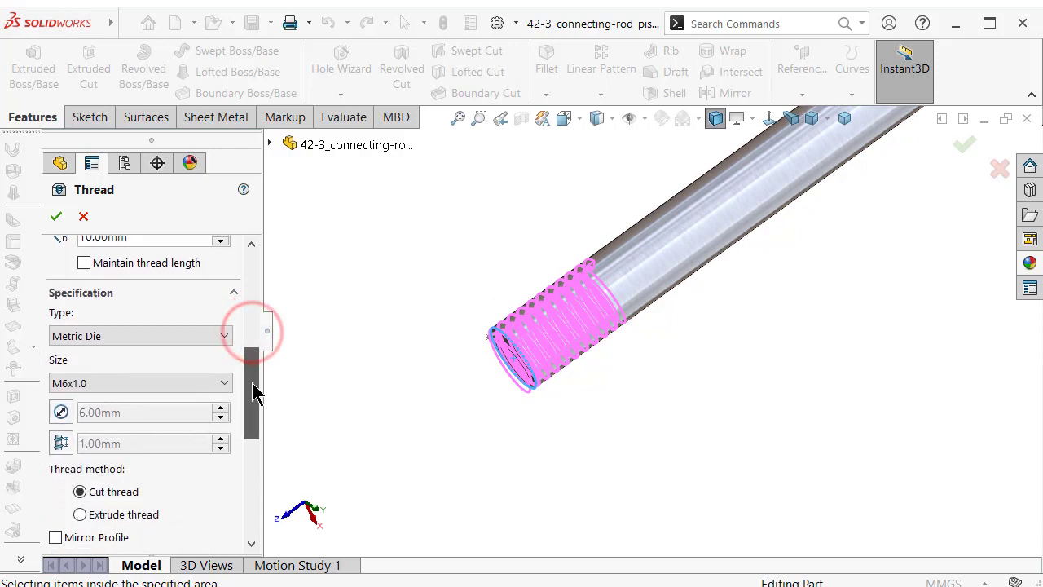
left_click(221, 383)
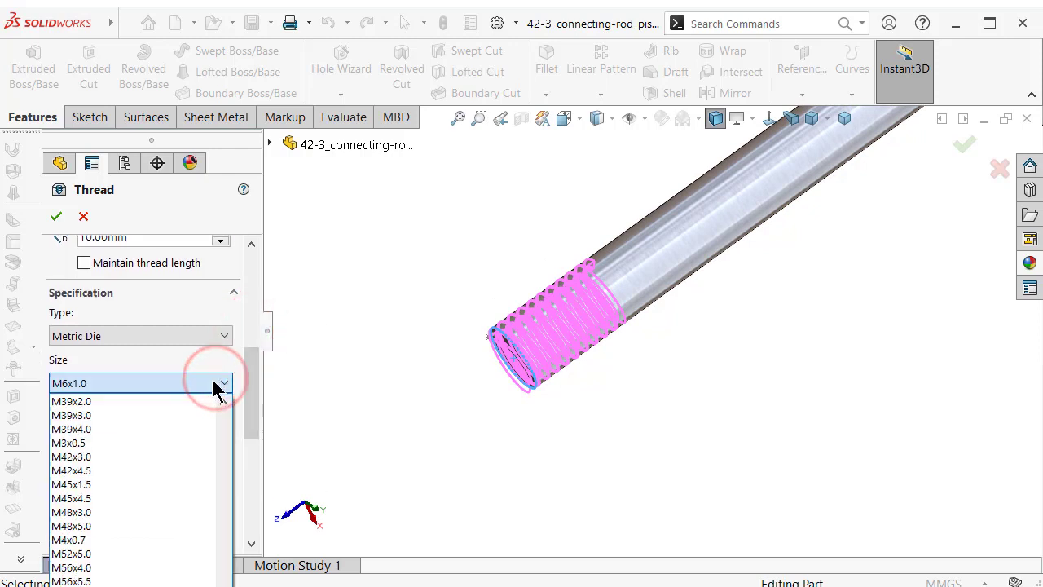
key("Escape")
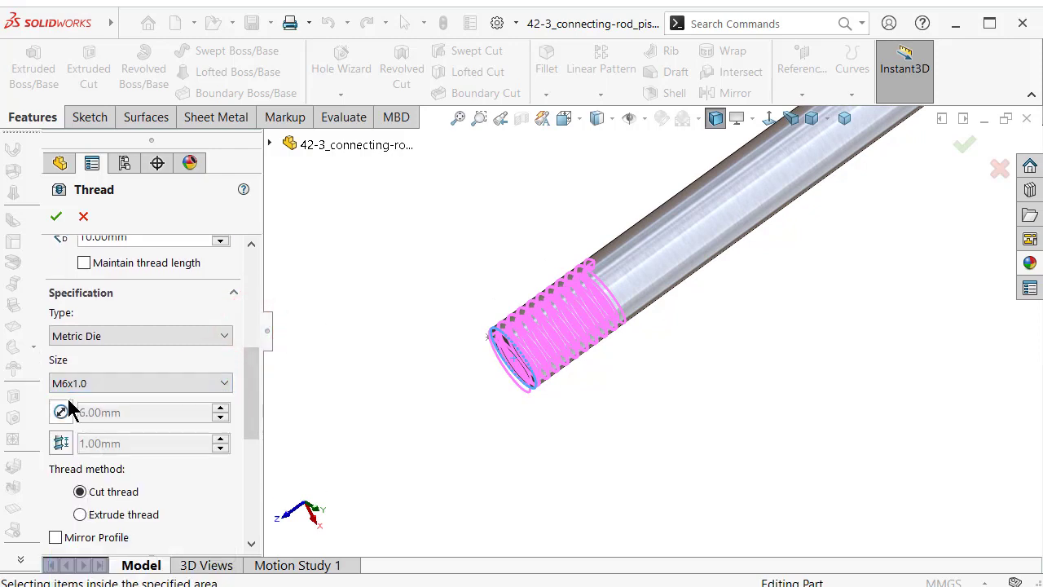
mouse_move(256, 398)
left_mouse_down()
mouse_move(250, 492)
mouse_move(270, 400)
mouse_move(255, 372)
left_mouse_up()
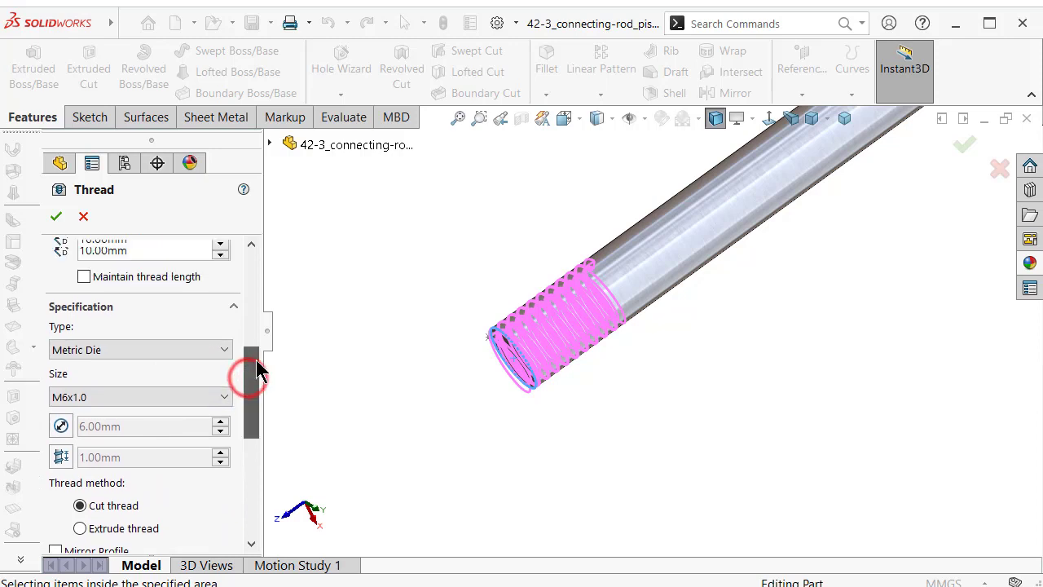
mouse_move(791, 307)
middle_mouse_down()
mouse_move(690, 145)
mouse_move(693, 189)
middle_mouse_up()
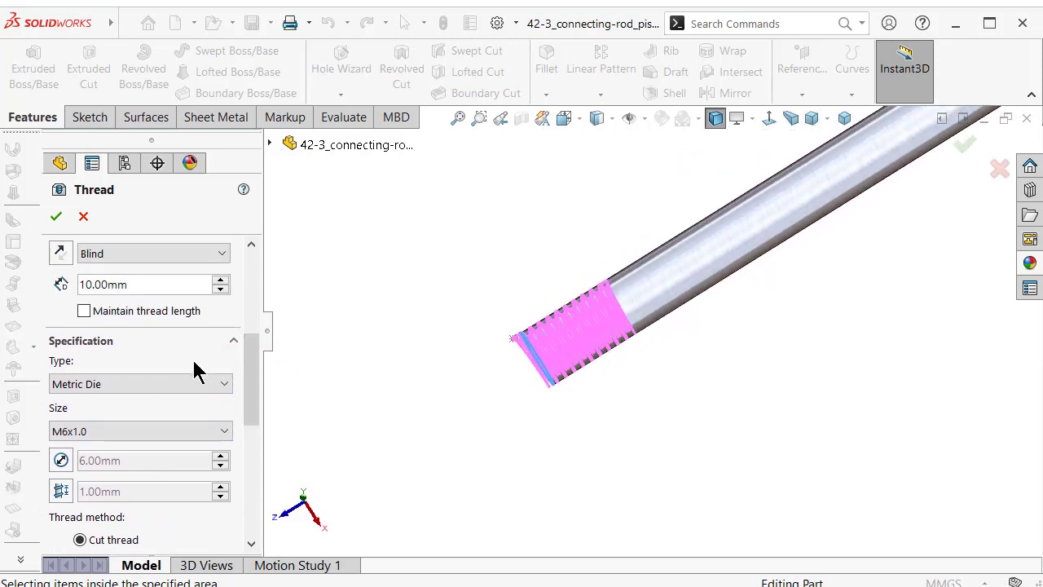
double_click(134, 285)
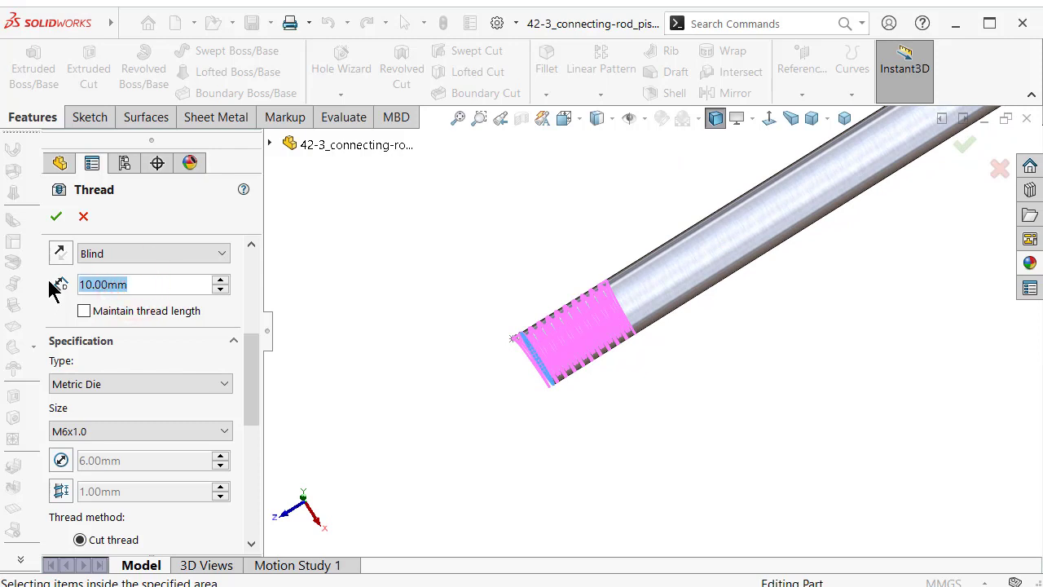
type("9")
left_click(536, 231)
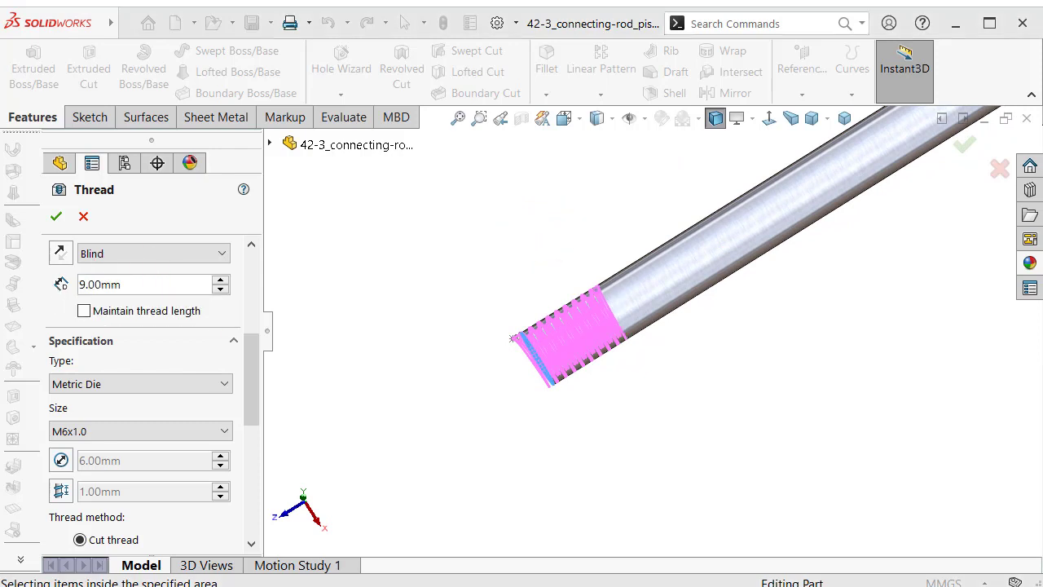
left_click(54, 217)
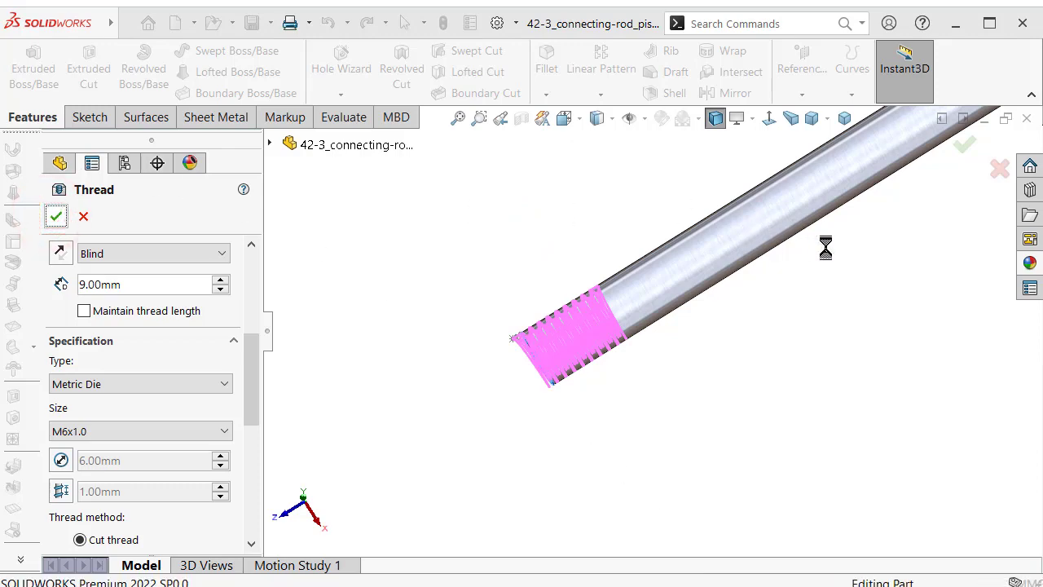
scroll(875, 225, "down", 3)
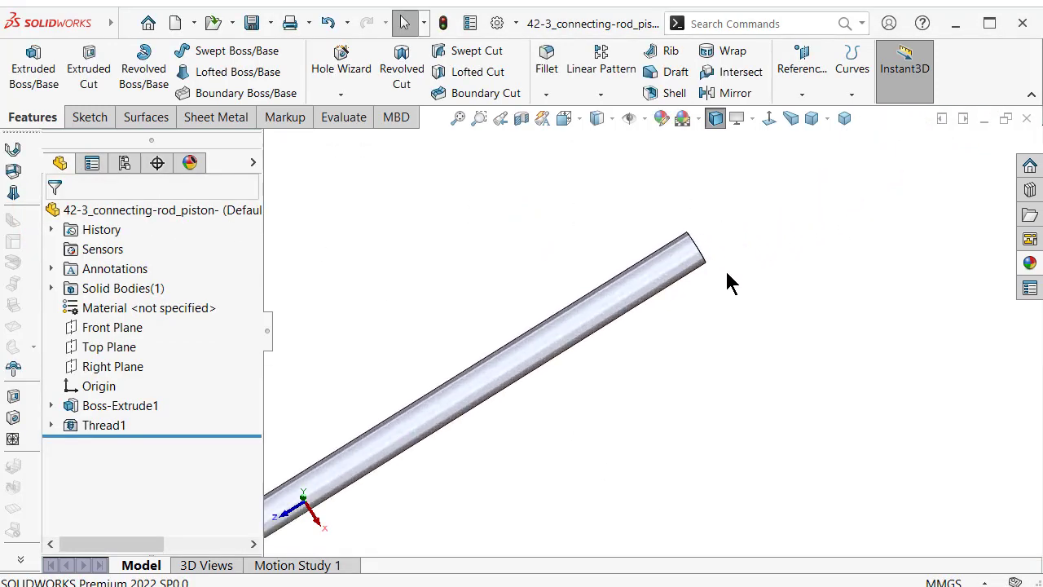
mouse_move(726, 279)
middle_mouse_down()
mouse_move(670, 400)
mouse_move(643, 350)
middle_mouse_up()
Start a second Thread feature on the circular edge at the rod's other end
scroll(643, 350, "down", 3)
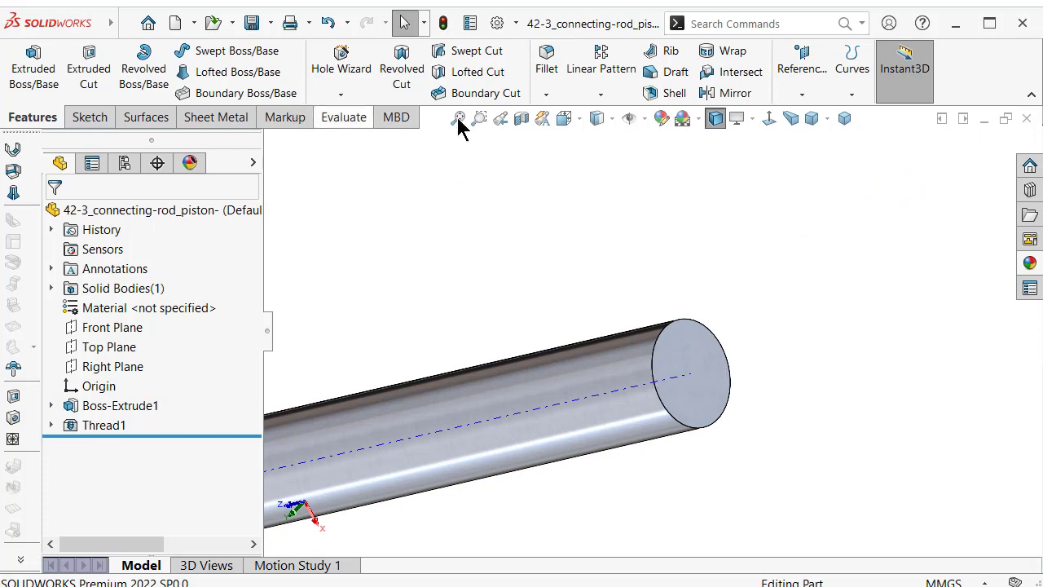
left_click(340, 94)
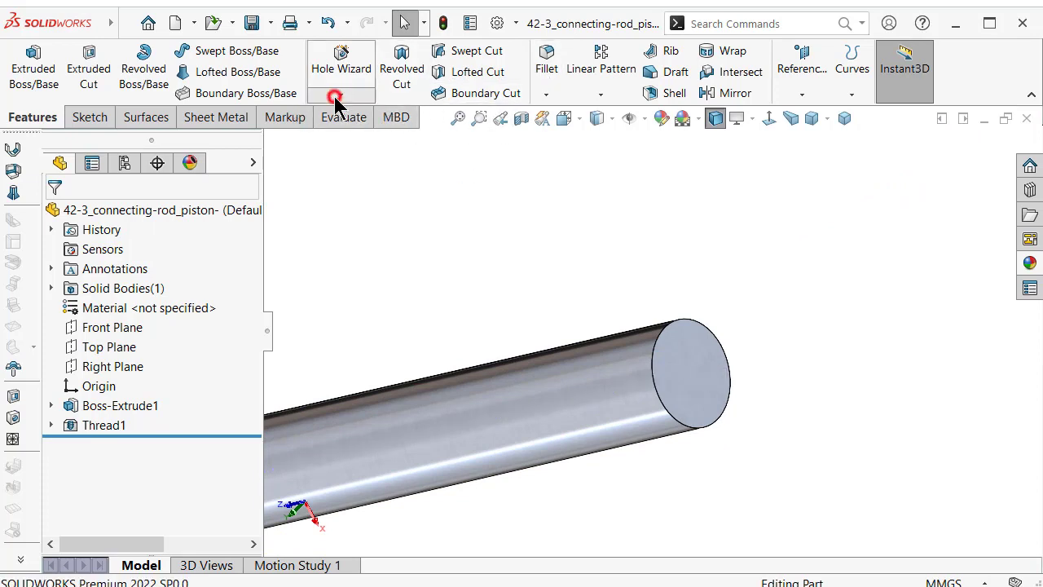
left_click(345, 155)
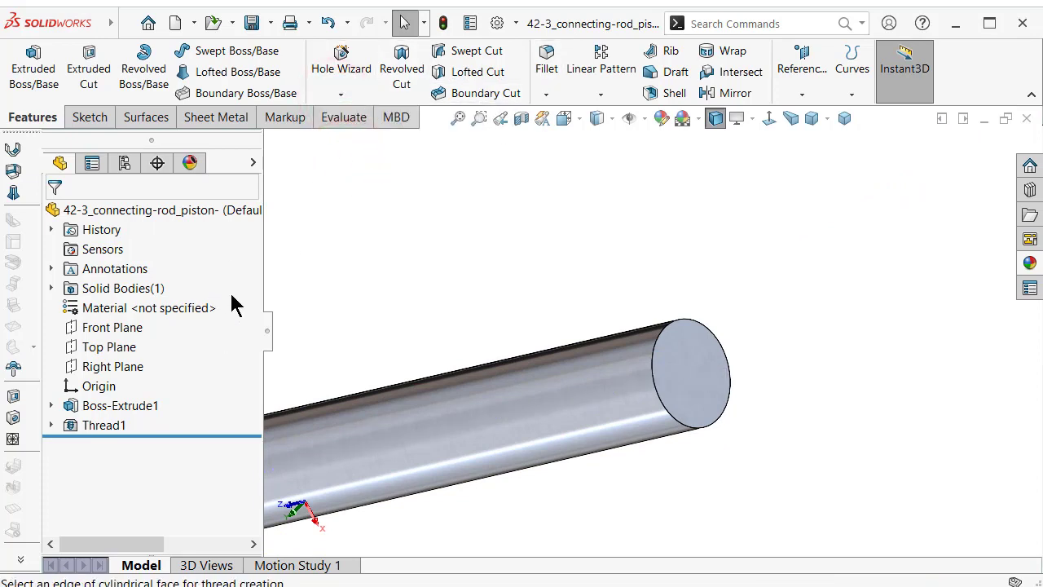
left_click(652, 373)
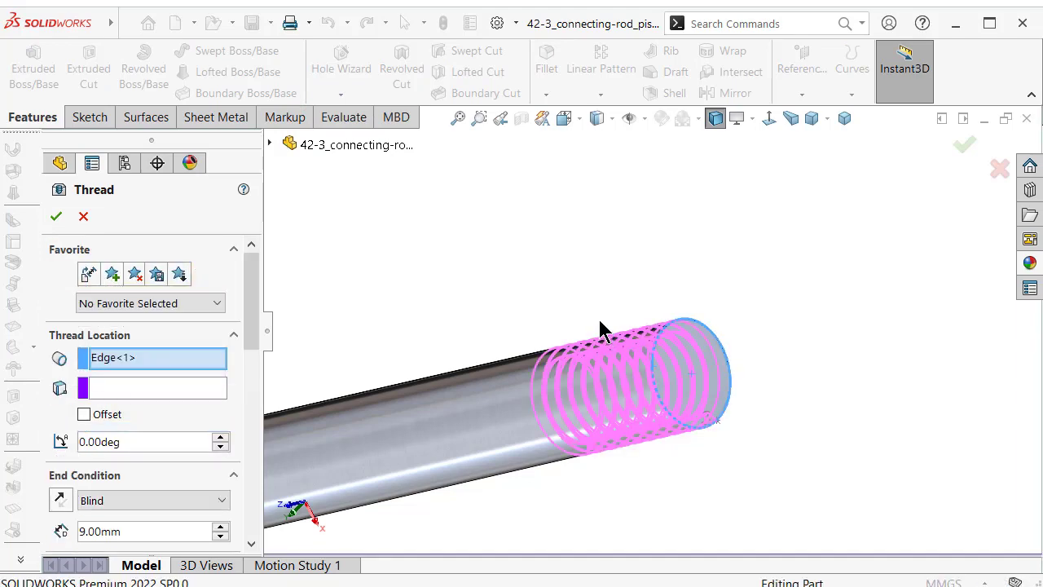
mouse_move(592, 333)
middle_mouse_down()
mouse_move(628, 272)
mouse_move(636, 229)
middle_mouse_up()
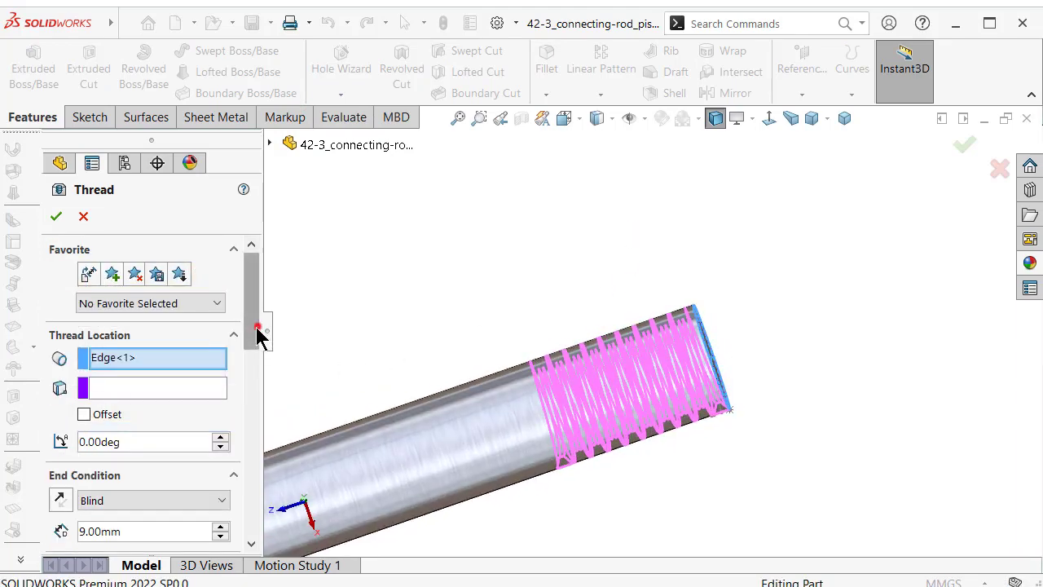
mouse_move(257, 330)
left_mouse_down()
mouse_move(255, 371)
mouse_move(255, 340)
left_mouse_up()
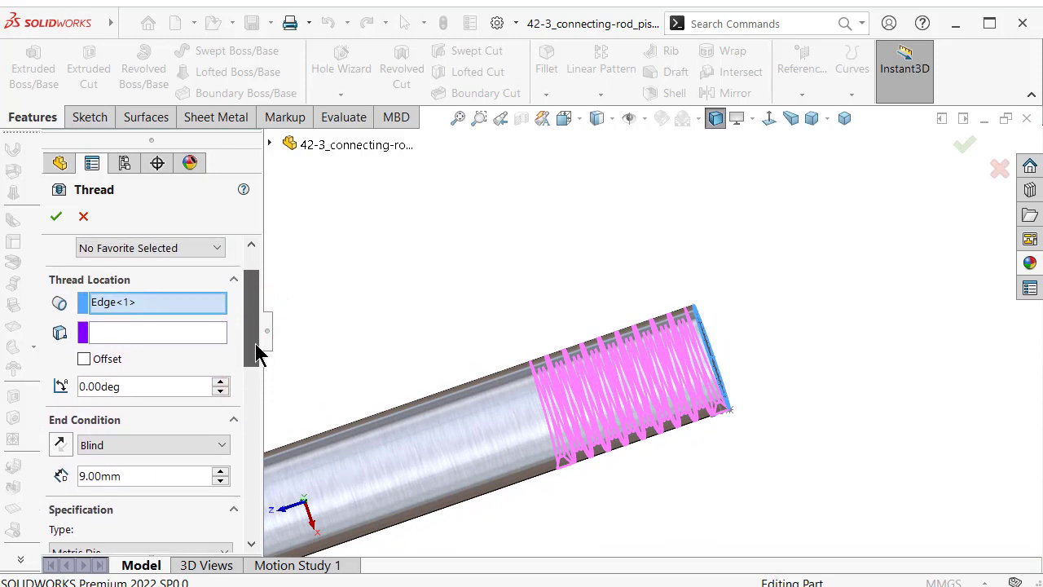
Offset the thread 1 mm in reverse, keep M6x1.0, and create Thread2
left_click(84, 366)
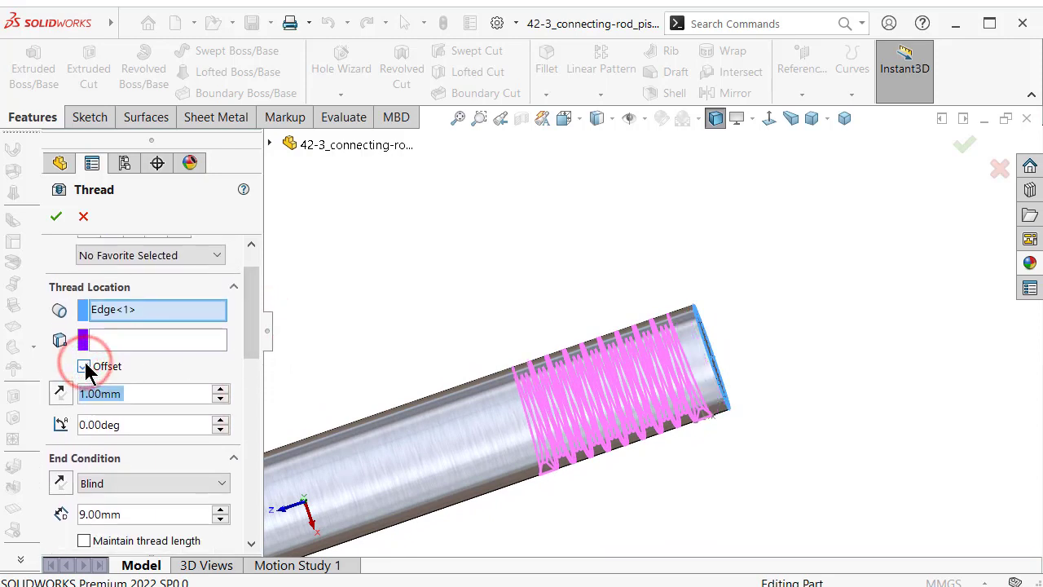
left_click(61, 393)
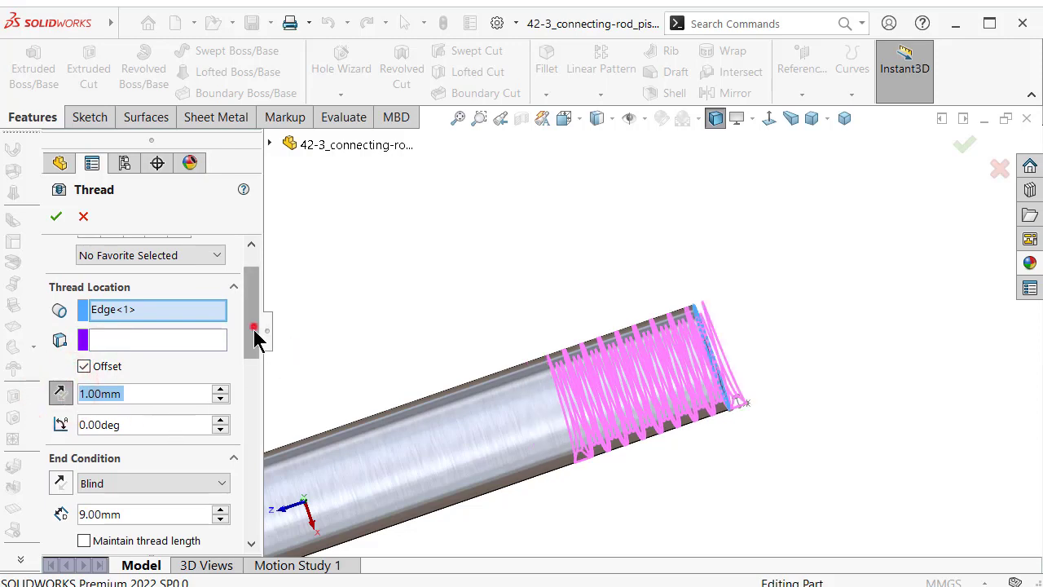
left_click_drag(254, 329, 254, 423)
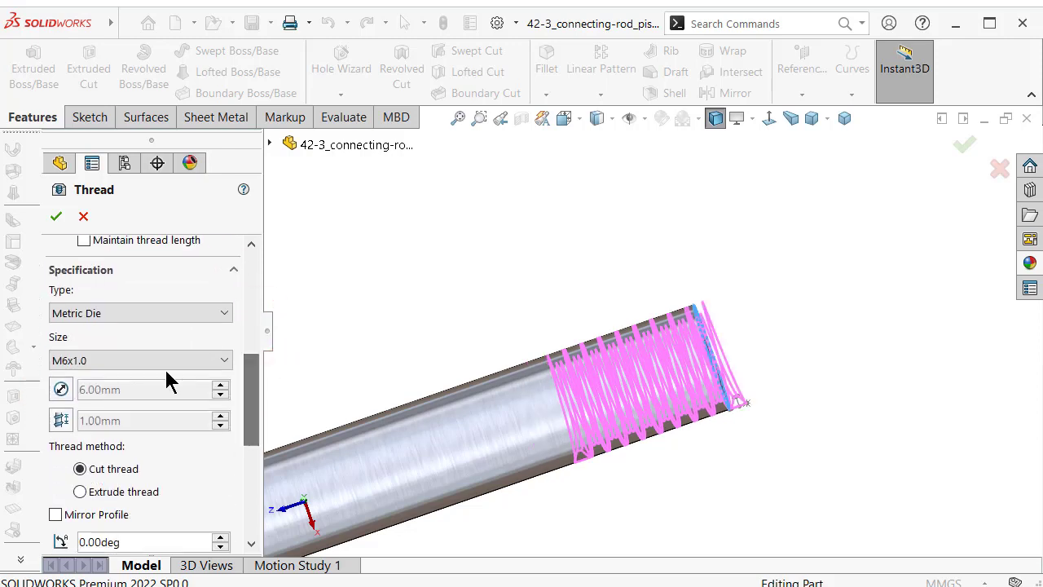
left_click(167, 363)
left_click(168, 360)
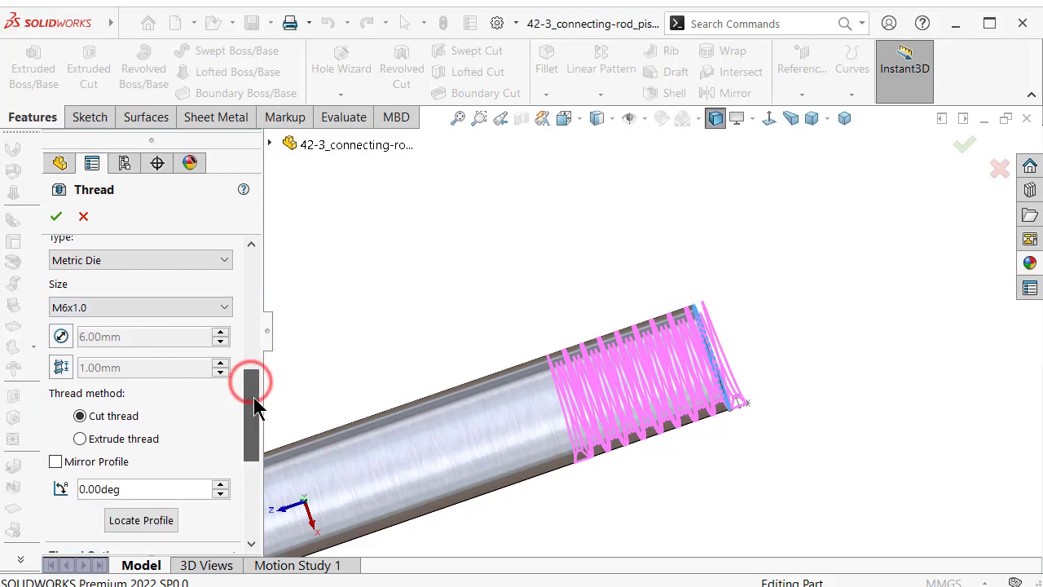
mouse_move(253, 392)
left_mouse_down()
mouse_move(256, 384)
mouse_move(250, 527)
left_mouse_up()
left_click(210, 306)
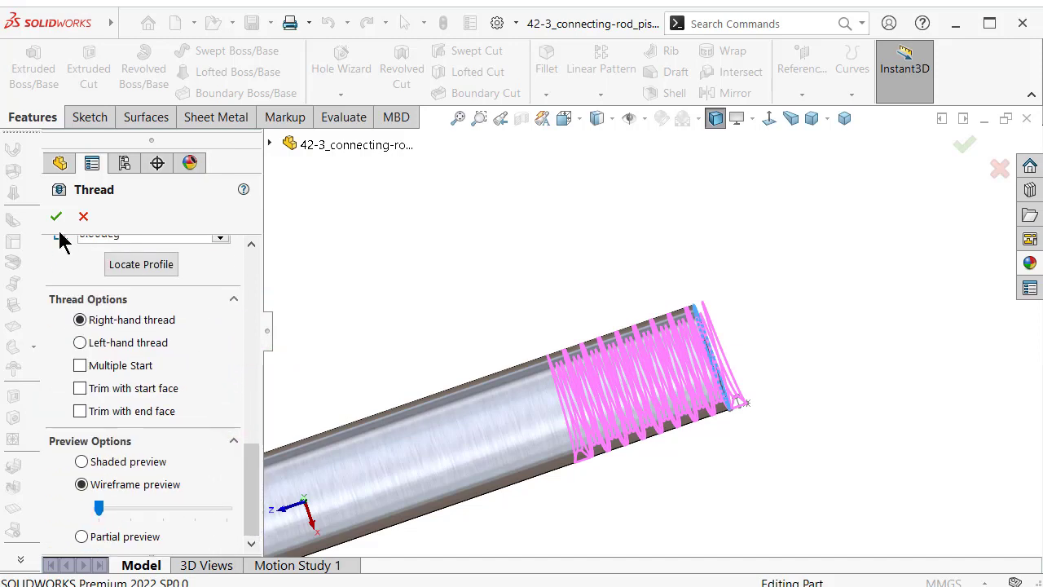
Show the rod isometric in perspective, zoom to a thread end and select its runout face
left_click(273, 341)
key("f")
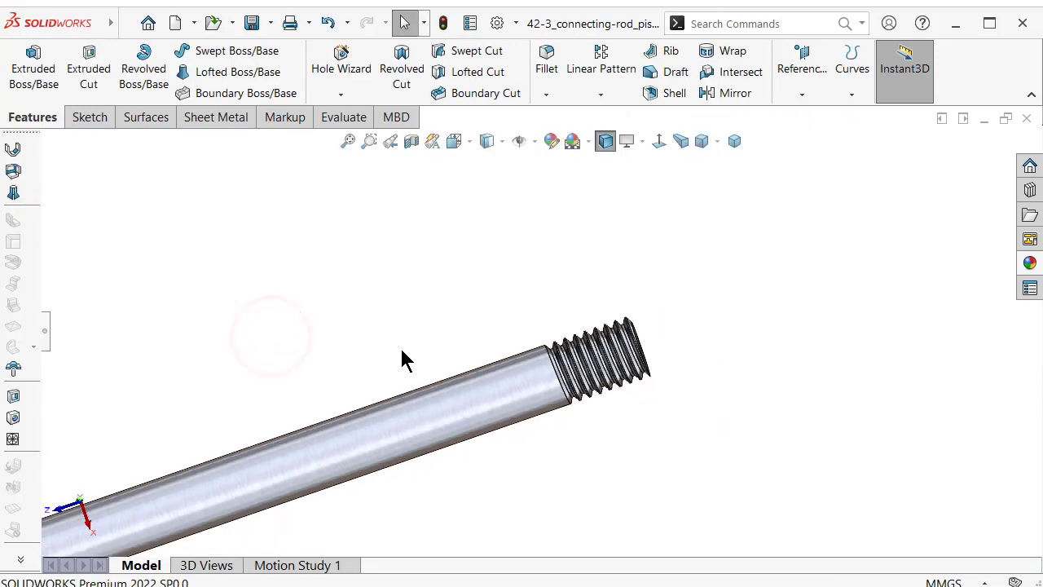
left_click(734, 141)
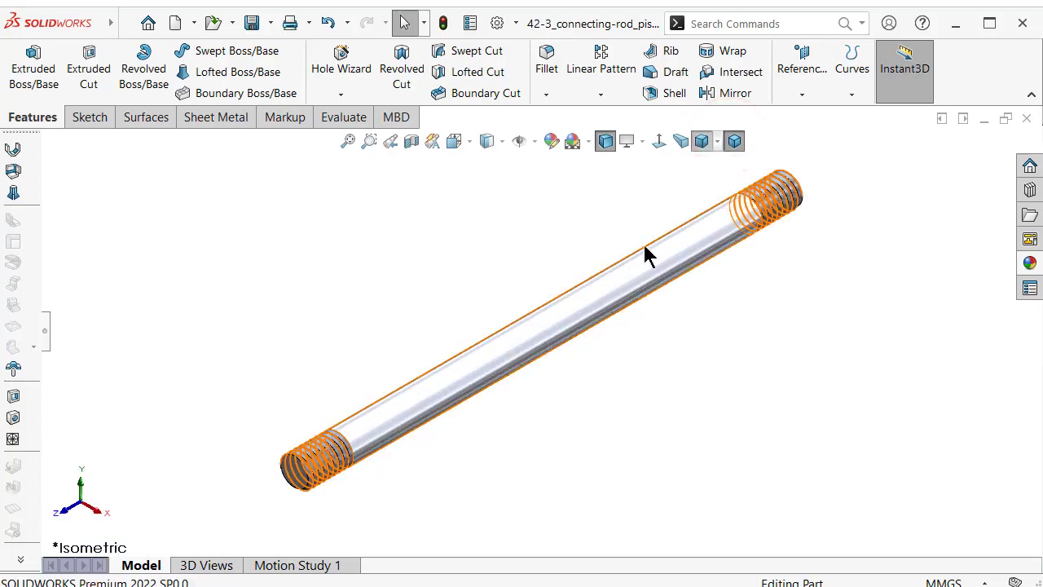
left_click(678, 143)
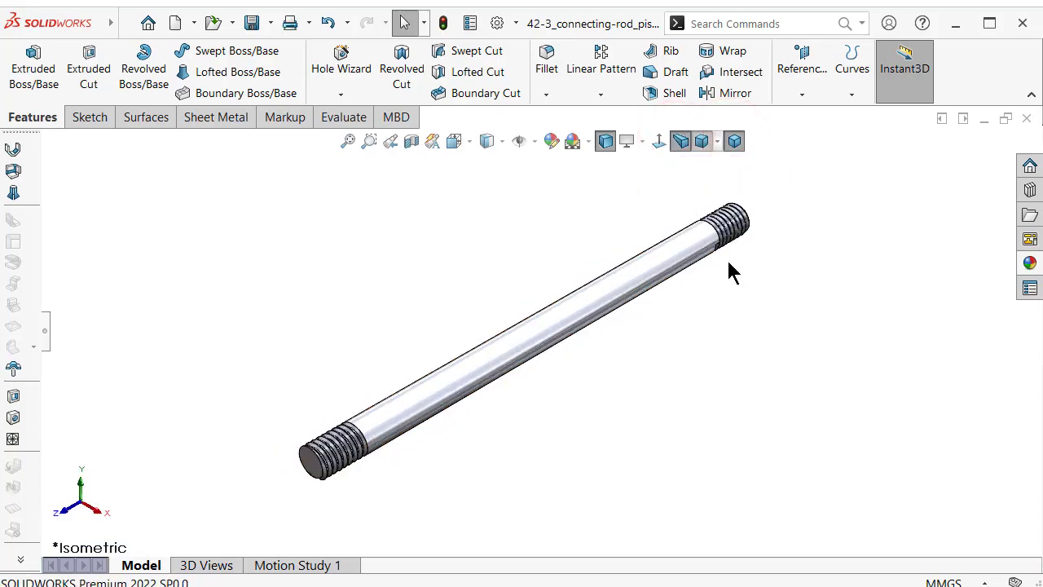
scroll(396, 435, "down", 2)
scroll(337, 452, "down", 5)
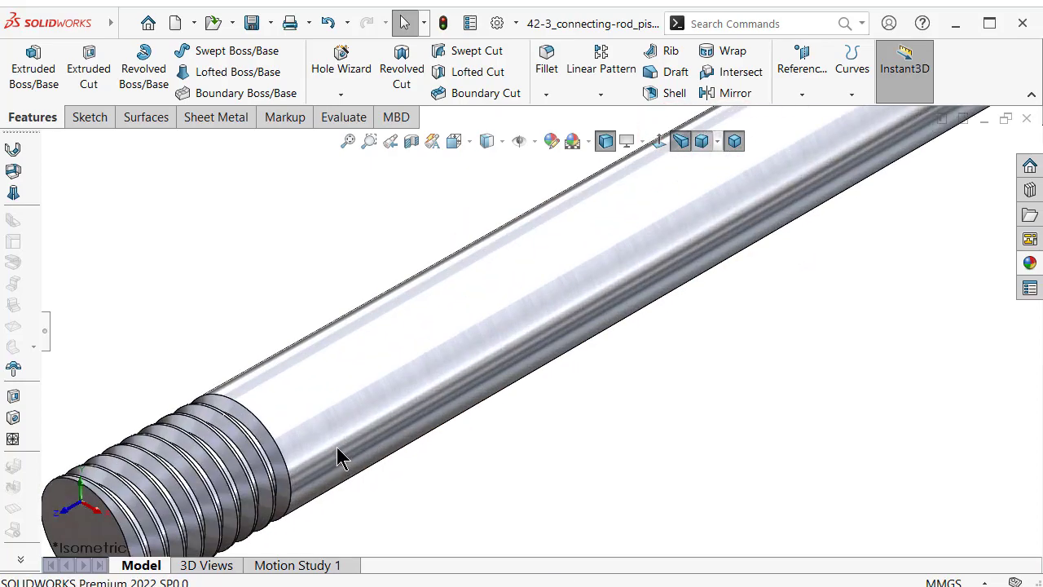
mouse_move(337, 448)
middle_mouse_down()
mouse_move(296, 253)
mouse_move(303, 144)
middle_mouse_up()
scroll(426, 421, "up", 3)
scroll(500, 400, "down", 3)
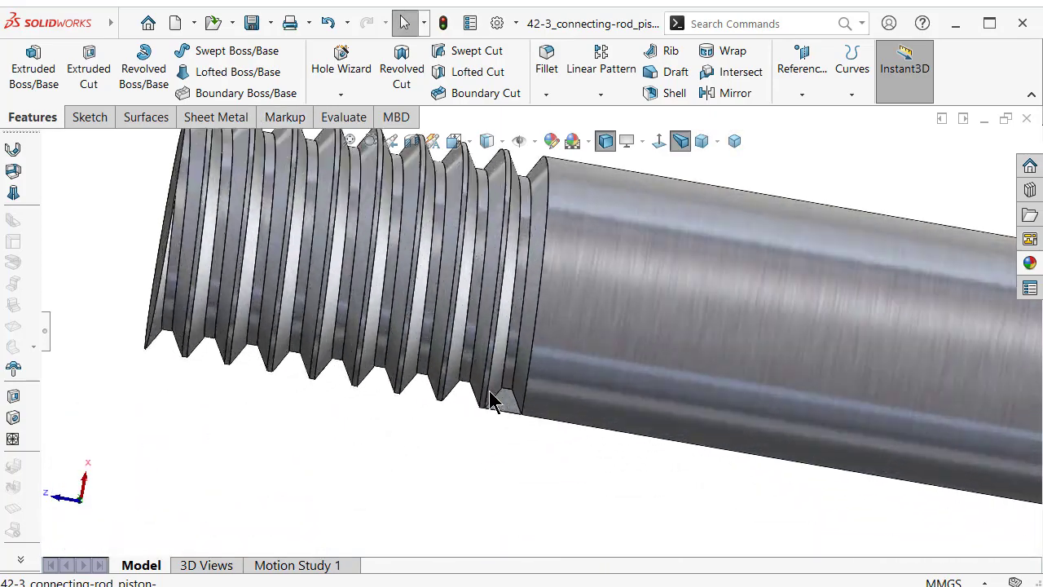
scroll(491, 396, "down", 2)
scroll(513, 392, "down", 2)
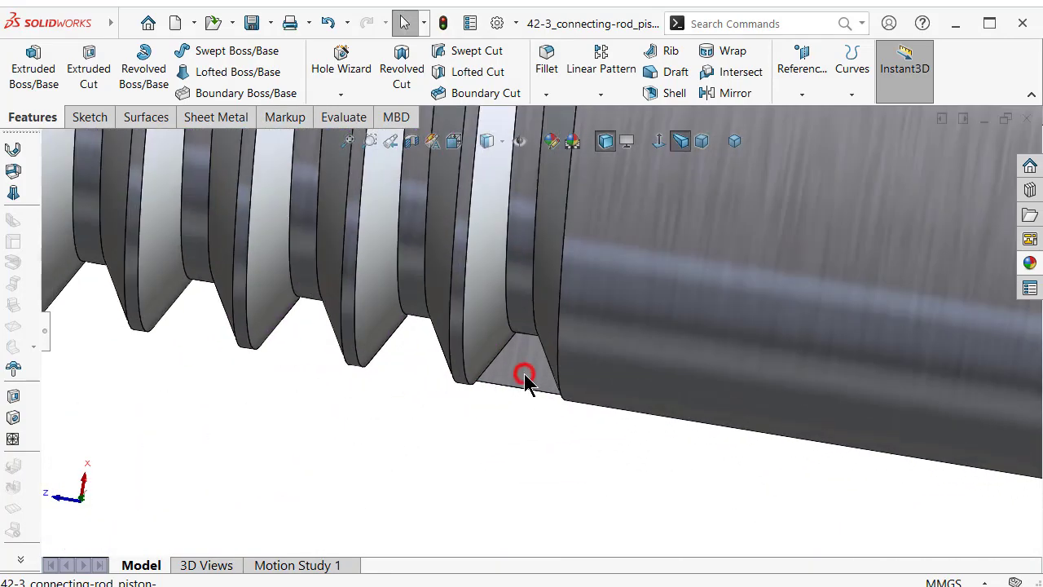
left_click(524, 375)
Start a sketch on the runout face and convert the triangular thread-end face outline into it
left_click(599, 338)
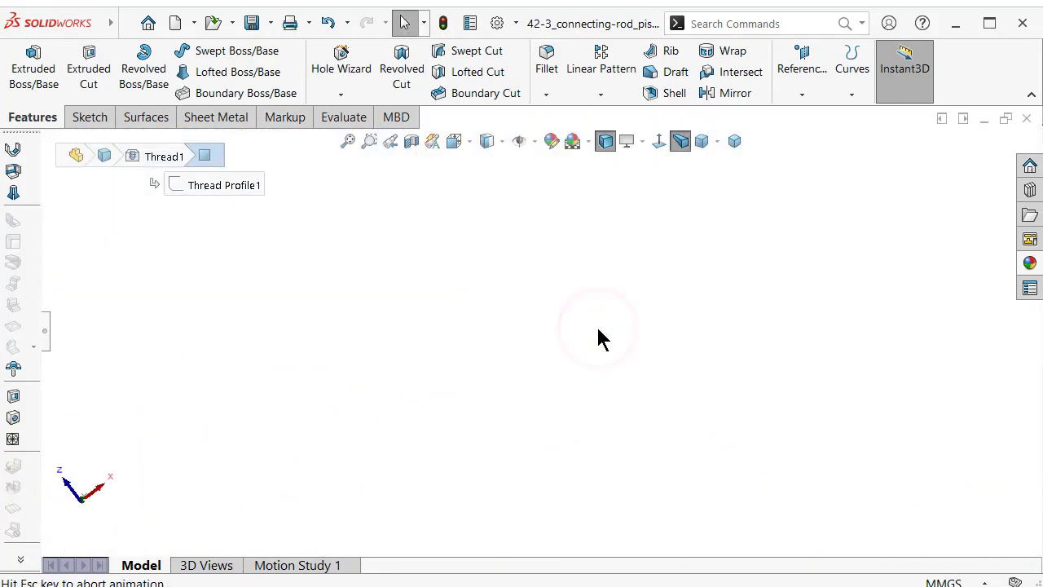
scroll(540, 139, "down", 5)
scroll(533, 167, "down", 4)
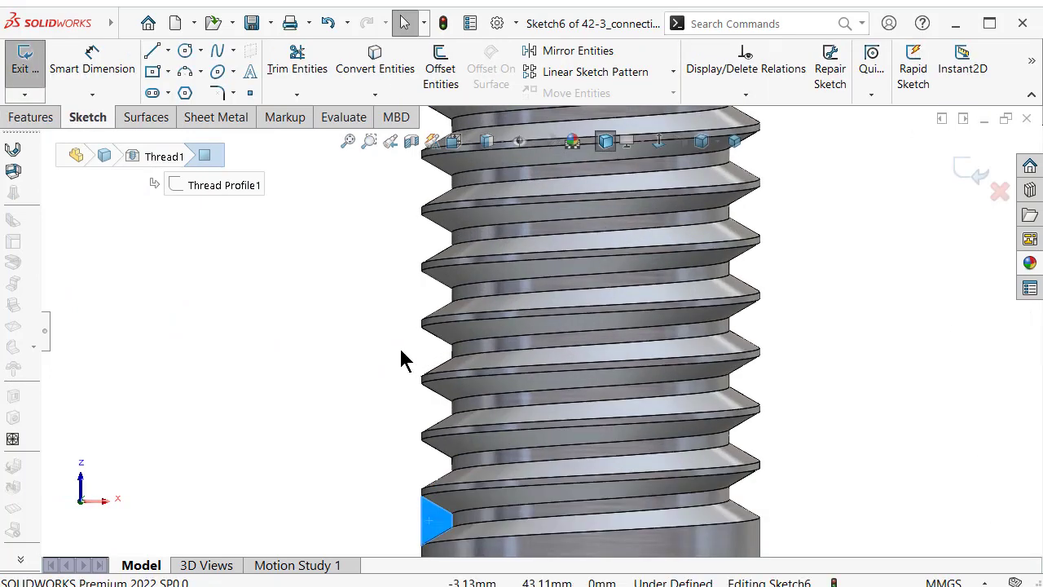
scroll(432, 452, "down", 3)
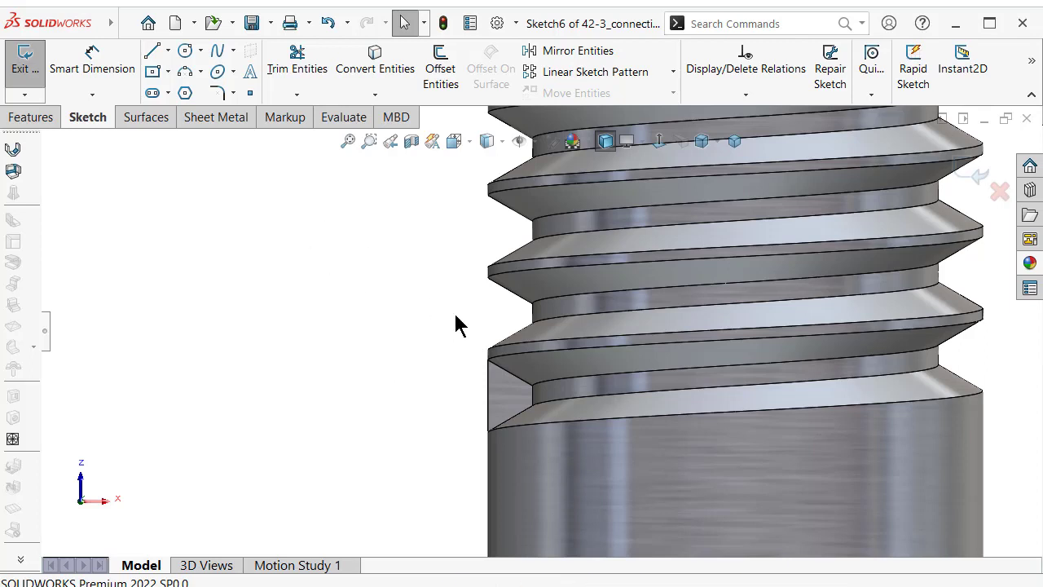
left_click(492, 376)
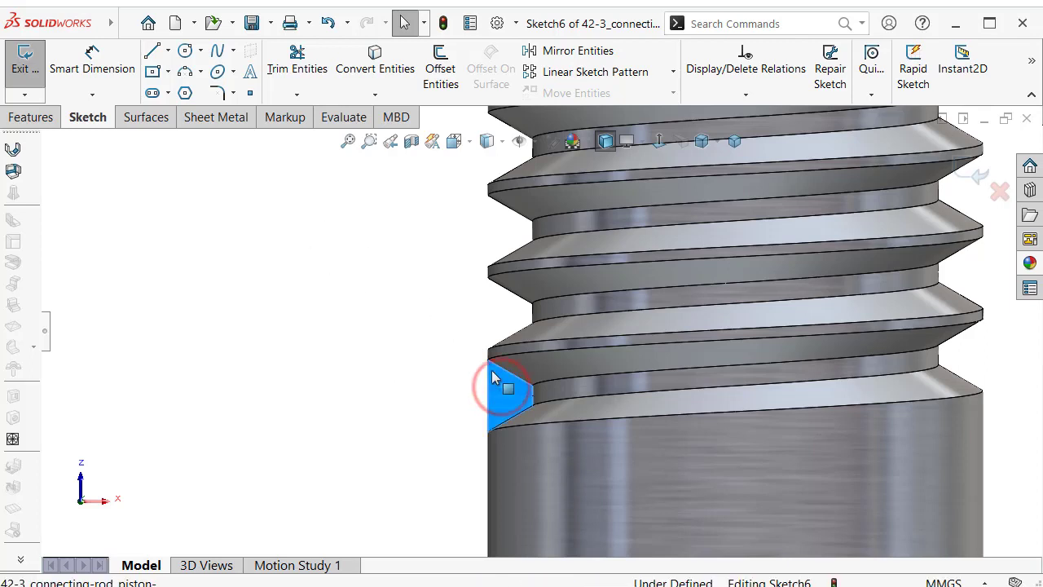
left_click(368, 65)
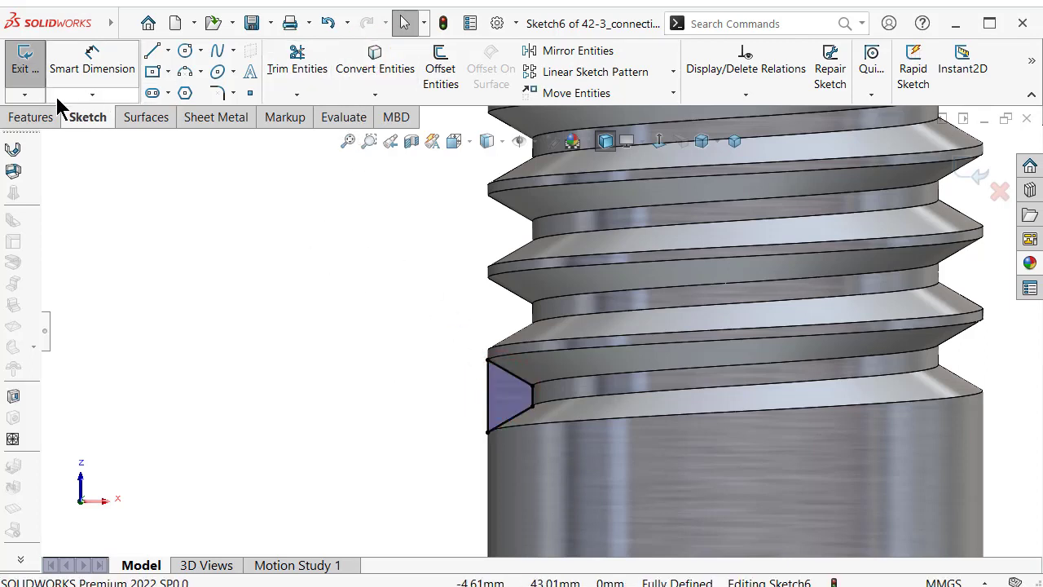
left_click(449, 314)
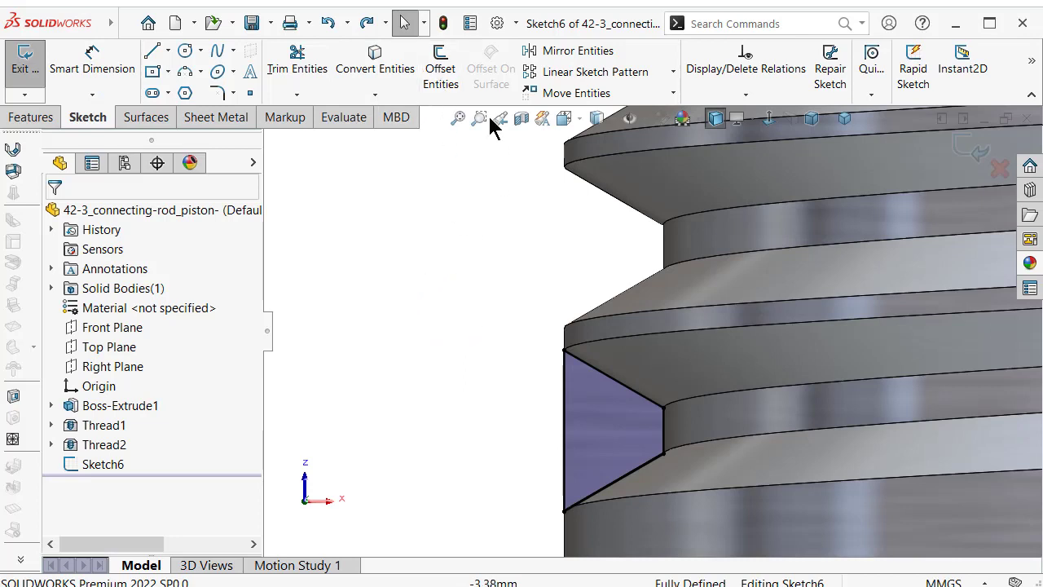
Offset the profile's vertical edge 1.00 mm and make the new line construction geometry
left_click(438, 70)
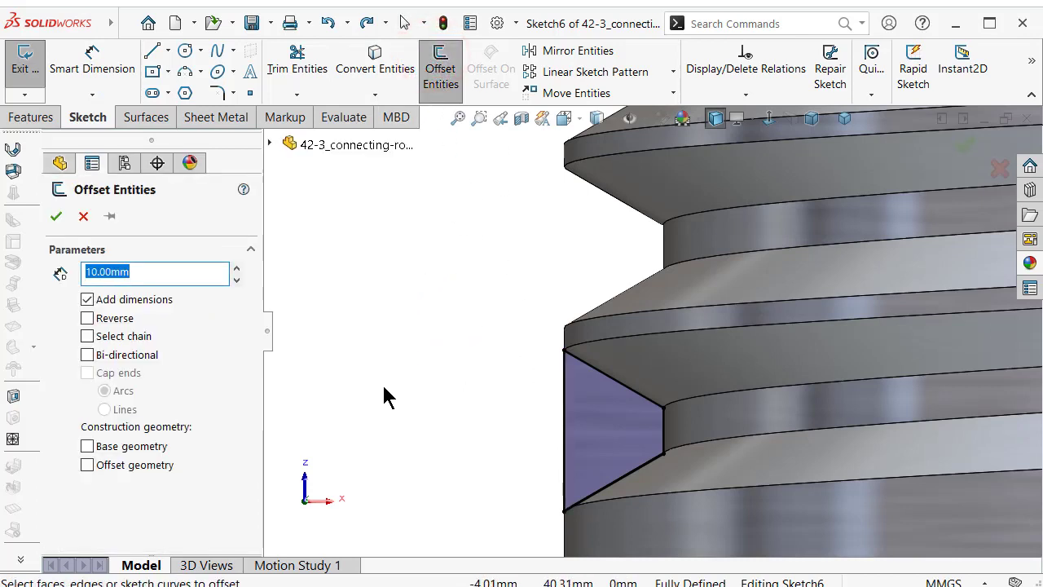
type("1")
left_click(379, 245)
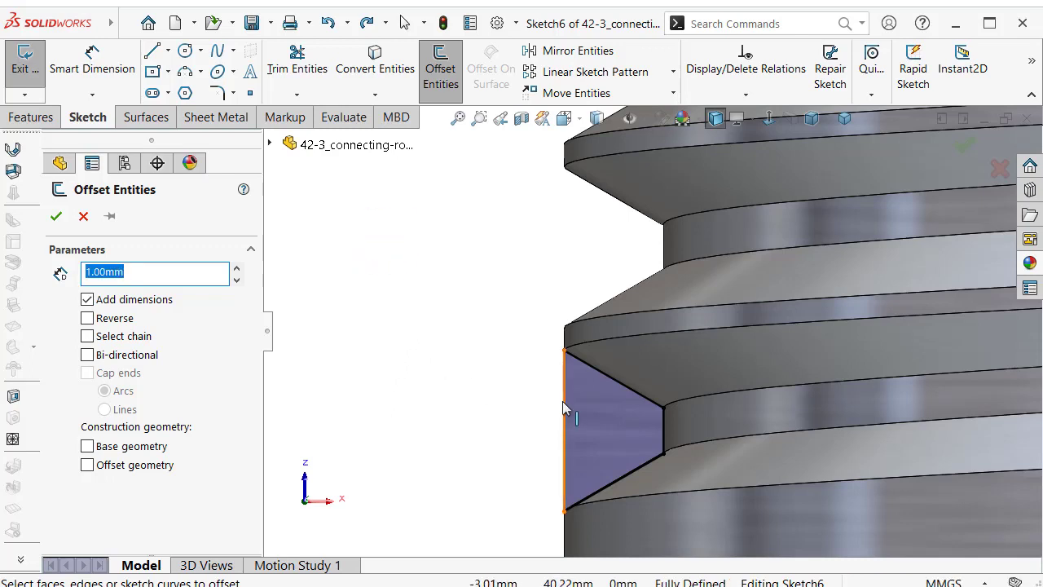
left_click(563, 403)
left_click(562, 401)
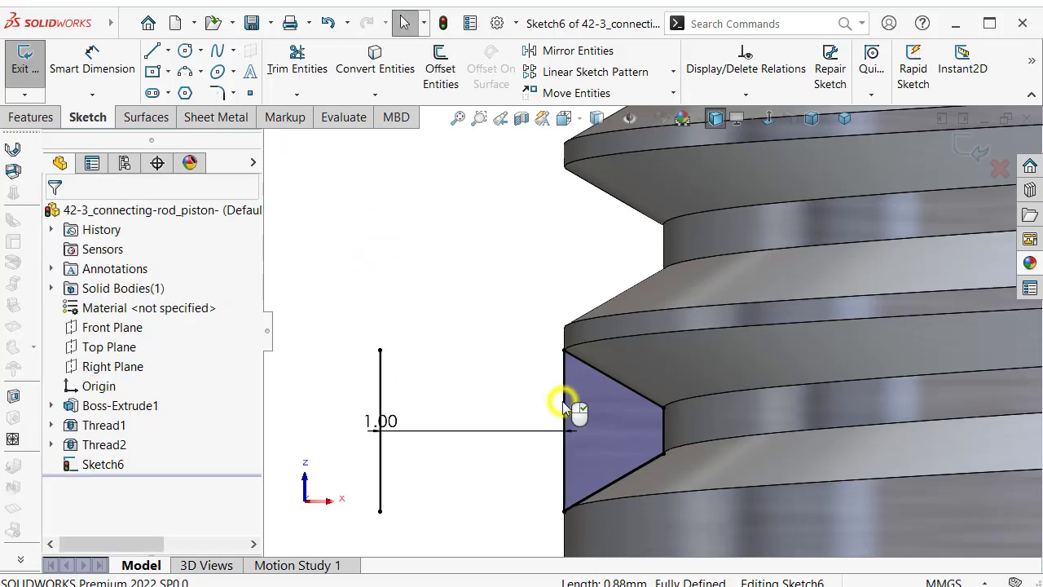
left_click(381, 390)
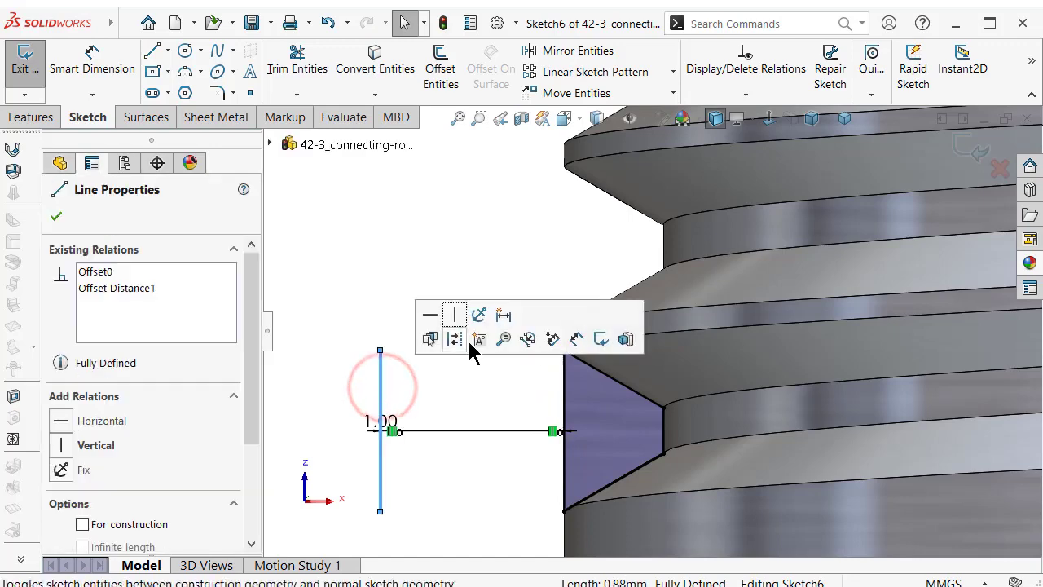
left_click(457, 341)
left_click(30, 116)
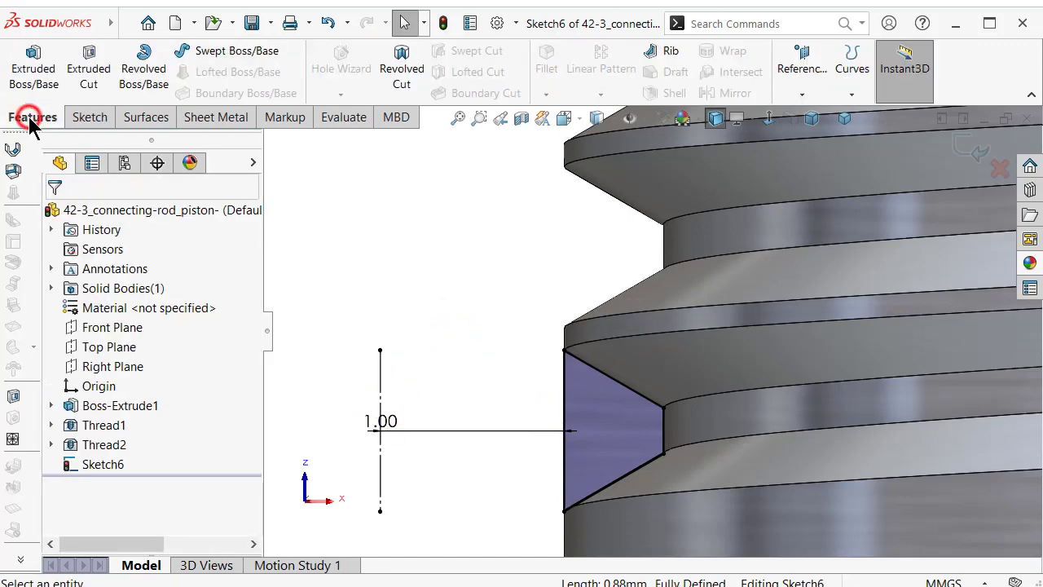
Revolve-cut the triangular profile 360° around the construction line
left_click(399, 74)
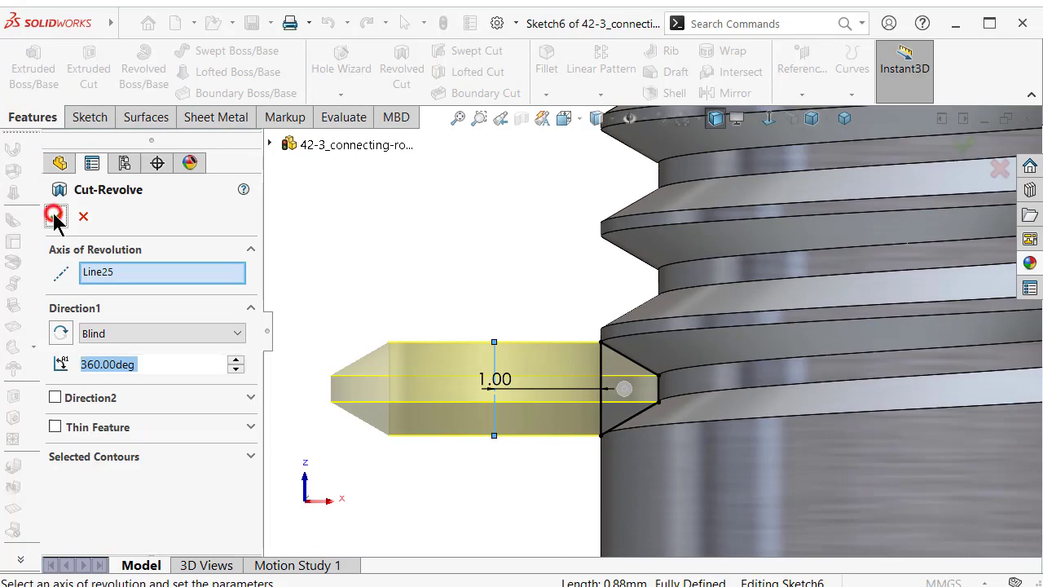
left_click(53, 216)
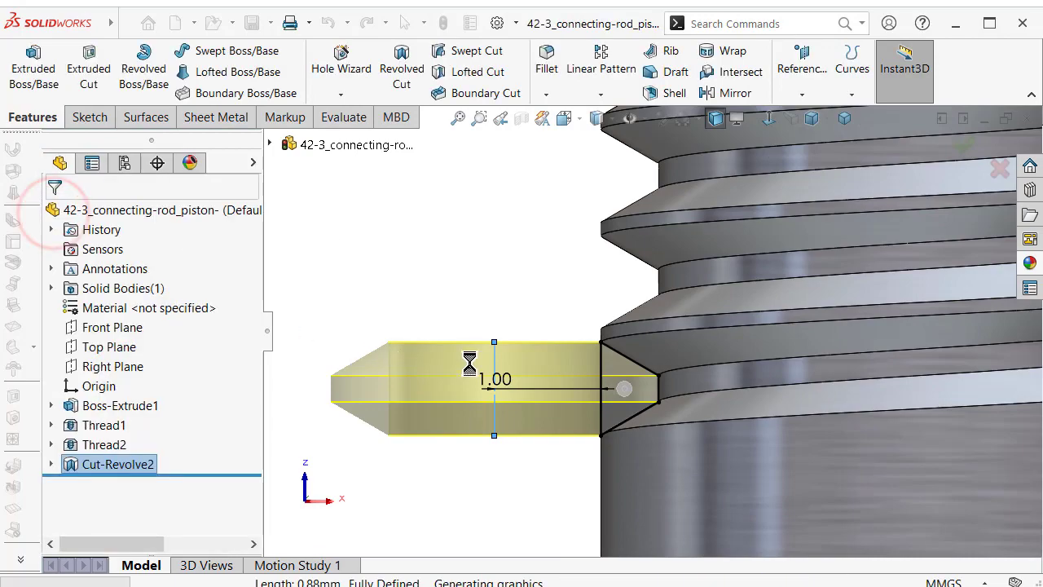
scroll(554, 367, "up", 2)
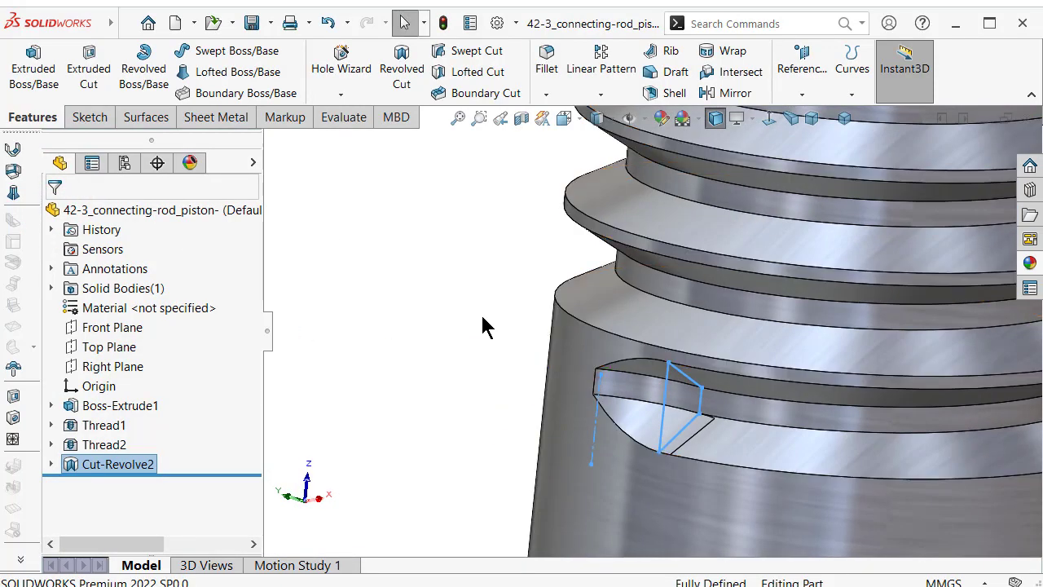
left_click(480, 312)
Orbit and zoom to the thread slot's end face at the rod's other end
mouse_move(480, 318)
middle_mouse_down()
mouse_move(697, 393)
mouse_move(776, 485)
middle_mouse_up()
scroll(673, 515, "down", 3)
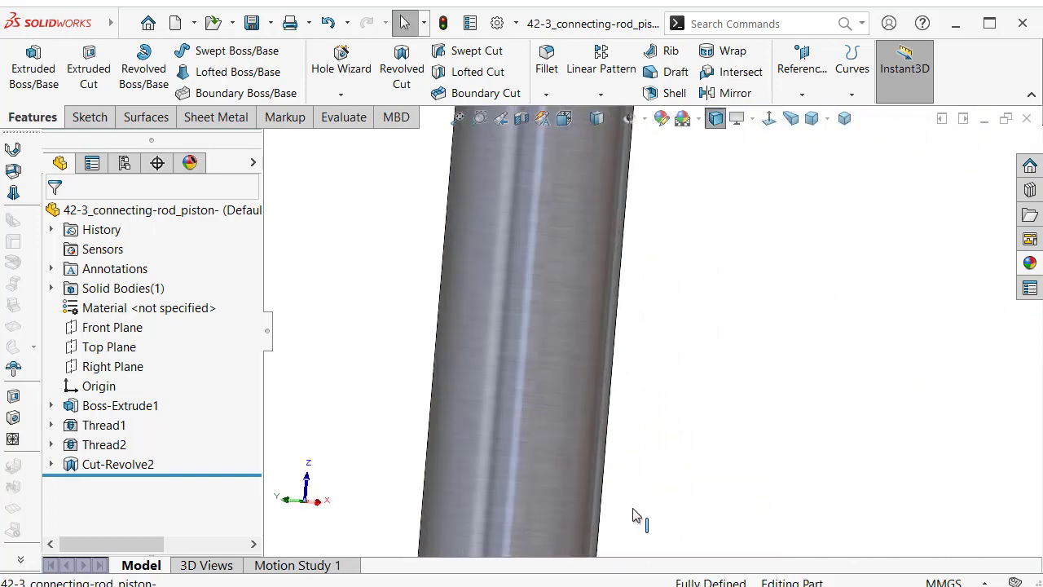
scroll(624, 503, "up", 2)
scroll(642, 502, "up", 1)
scroll(627, 456, "down", 3)
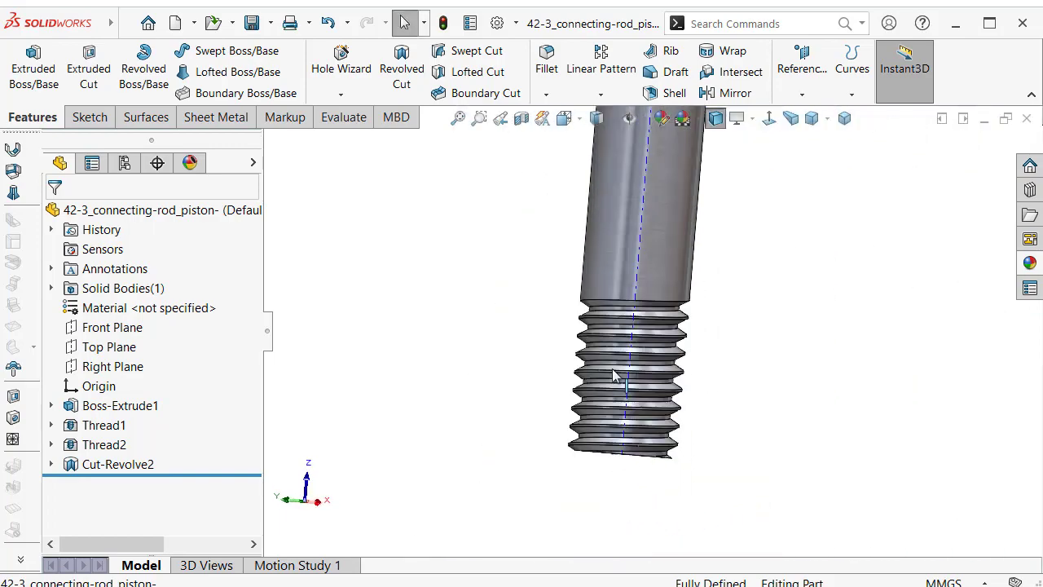
middle_click_drag(612, 372, 519, 365)
scroll(652, 275, "down", 3)
scroll(652, 276, "down", 2)
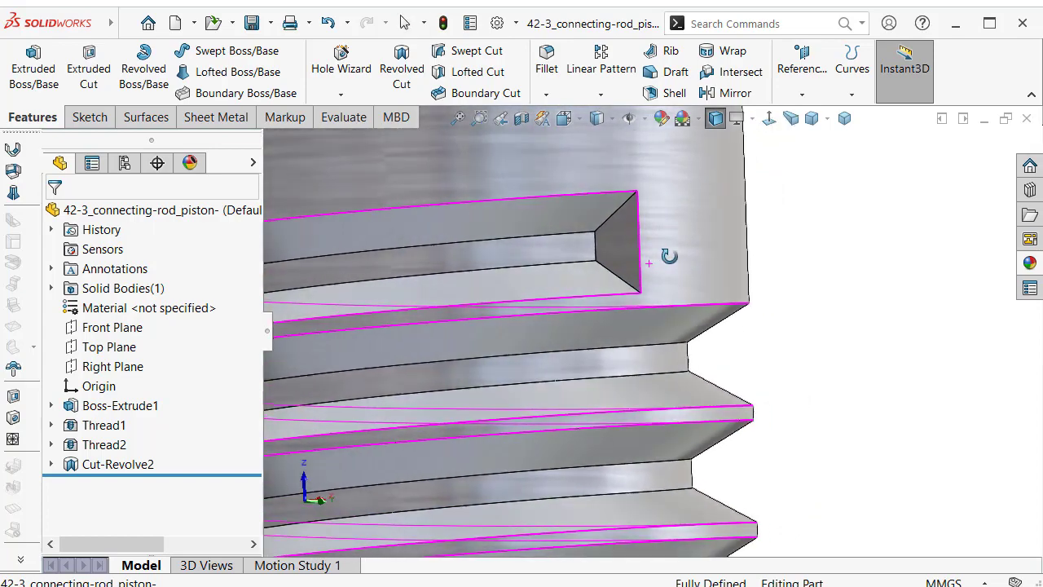
middle_click_drag(670, 186, 694, 275)
Start a sketch on Thread2's profile face, convert its triangular edges, and view it Normal To
left_click(639, 246)
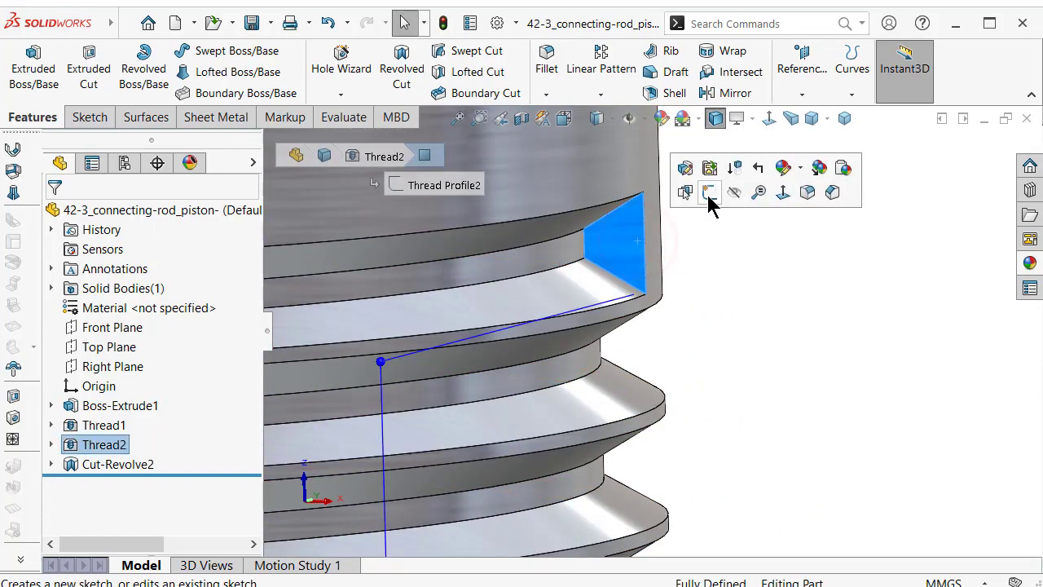
left_click(709, 195)
scroll(652, 412, "down", 2)
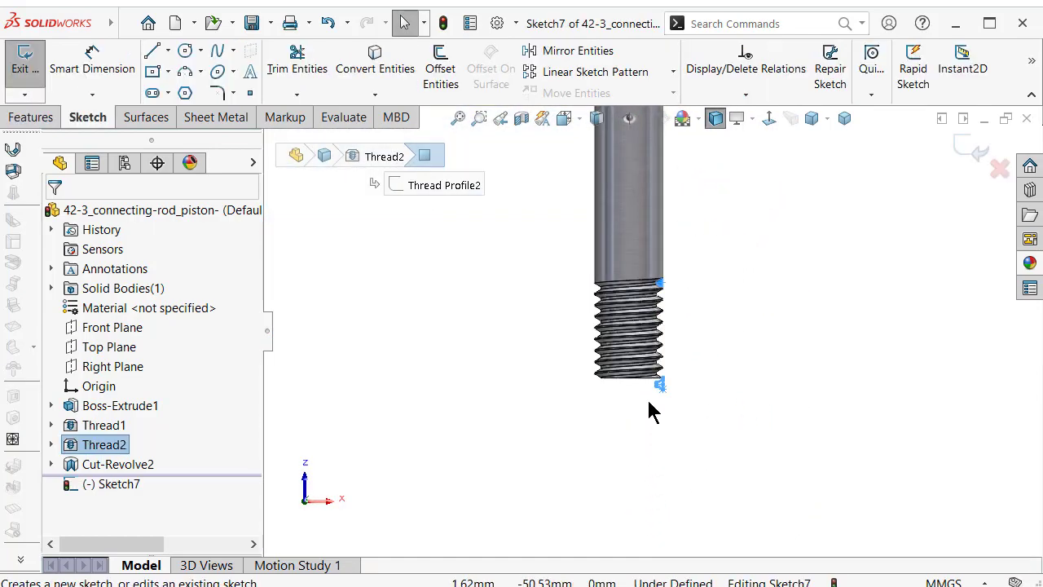
scroll(682, 298, "down", 3)
left_click(383, 71)
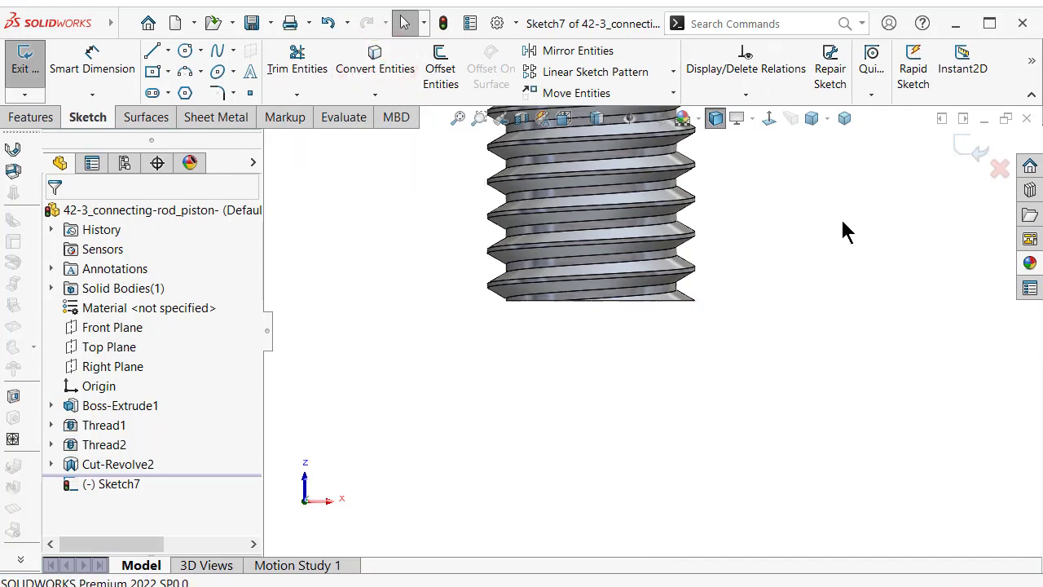
left_click(770, 119)
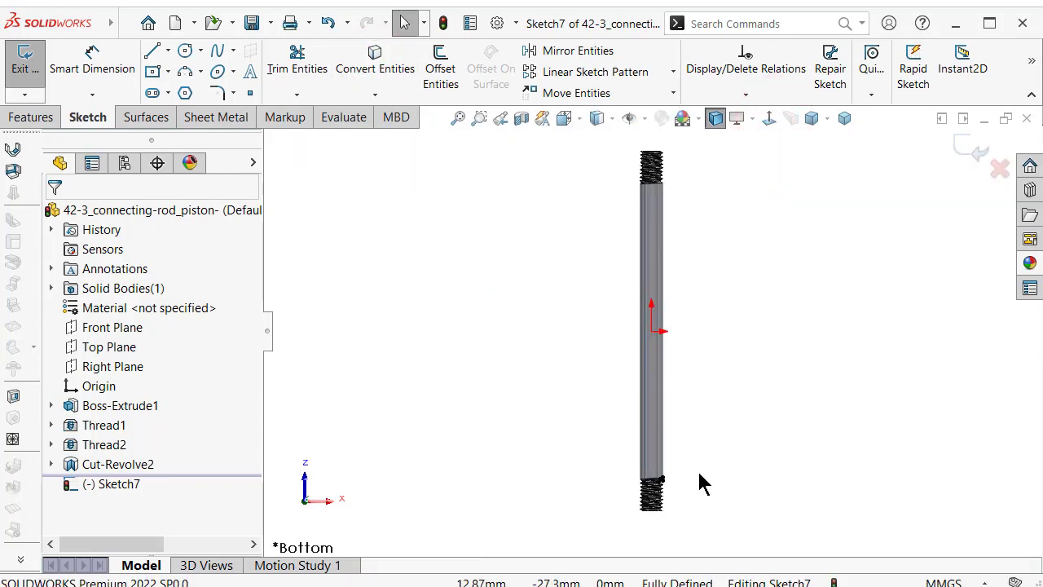
scroll(624, 337, "down", 2)
scroll(597, 274, "down", 1)
scroll(602, 285, "down", 3)
scroll(607, 304, "down", 4)
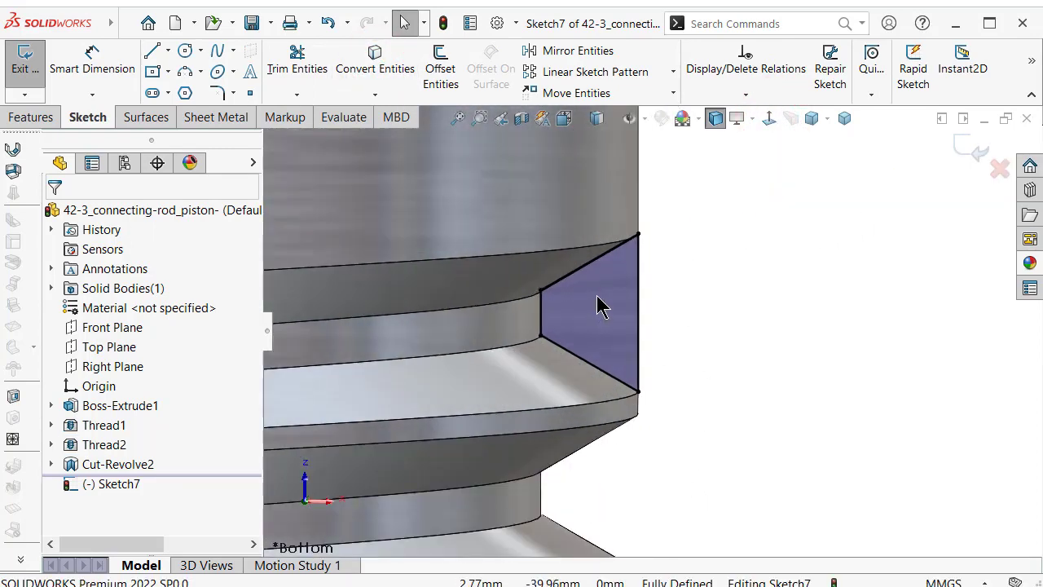
scroll(648, 264, "down", 3)
Offset the triangle's vertical edge 1.00 mm and set the new line as construction geometry
left_click(623, 269)
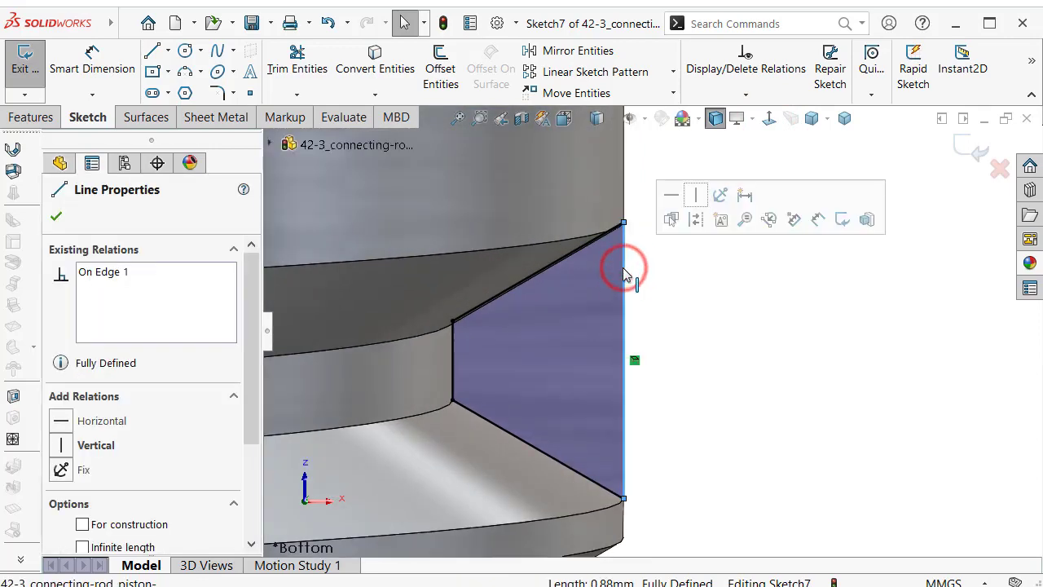
left_click(439, 65)
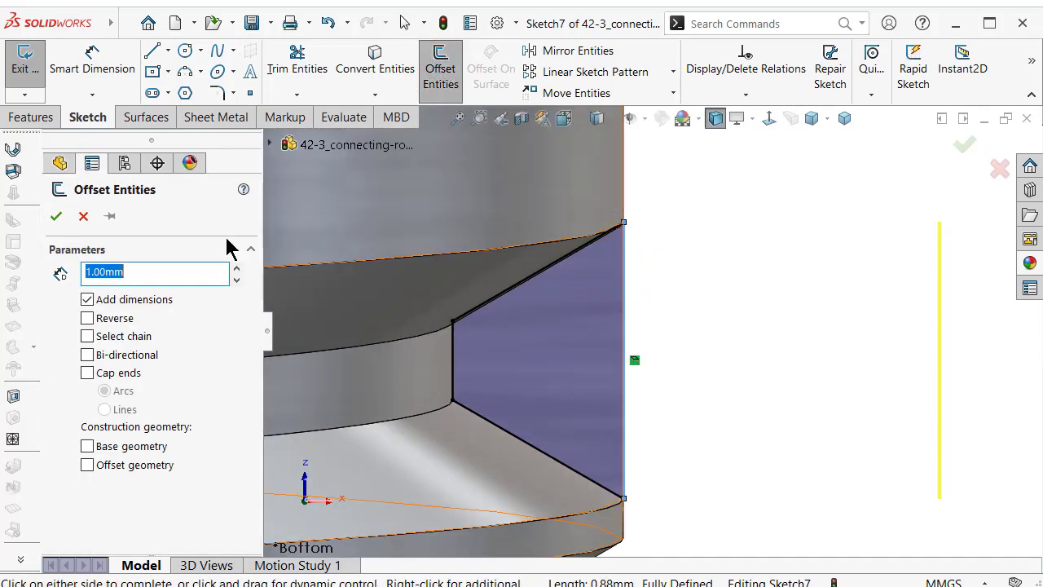
left_click(54, 215)
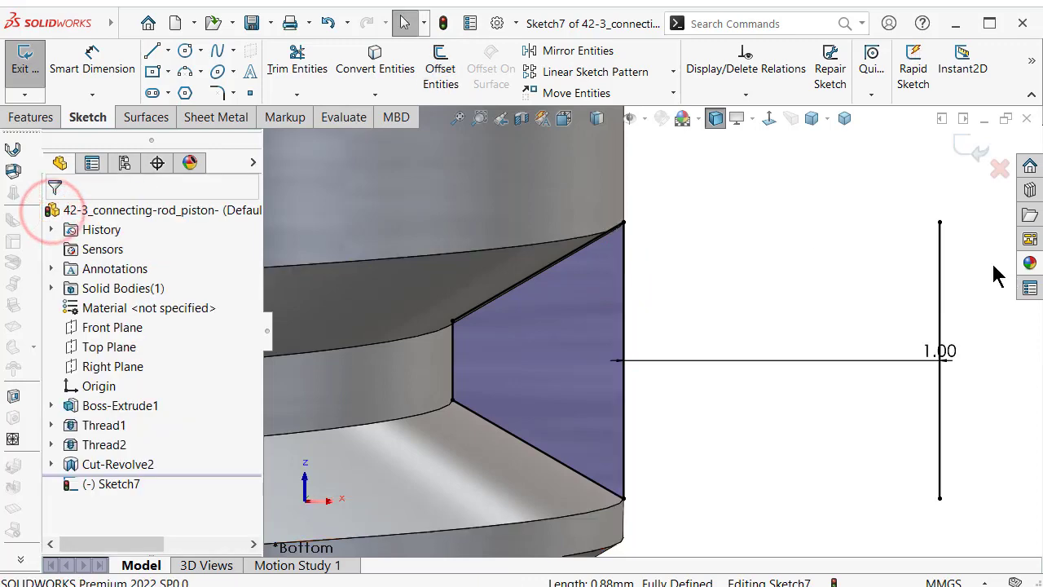
left_click(940, 262)
left_click(1010, 219)
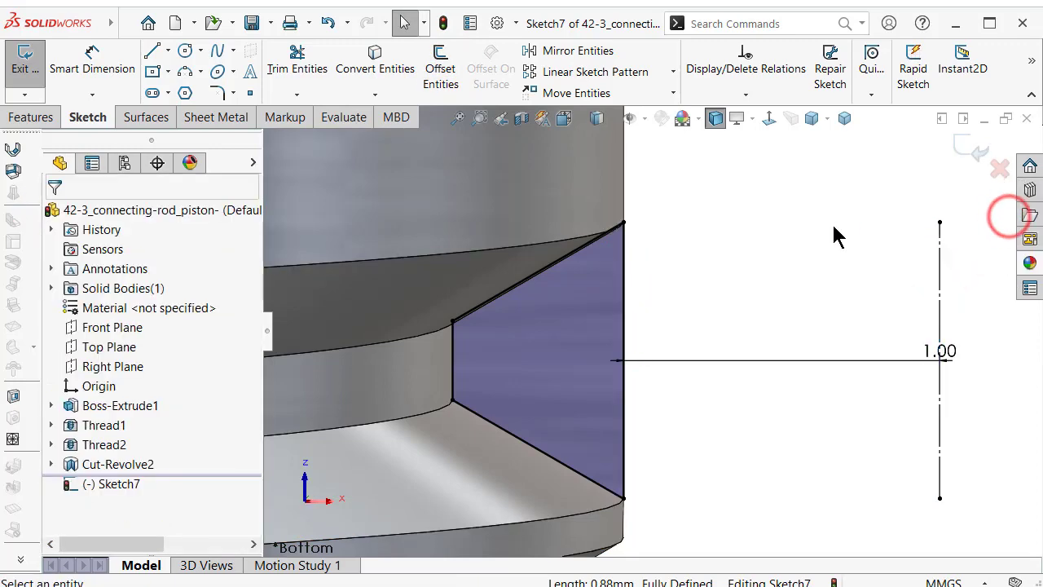
scroll(649, 331, "up", 3)
left_click(38, 114)
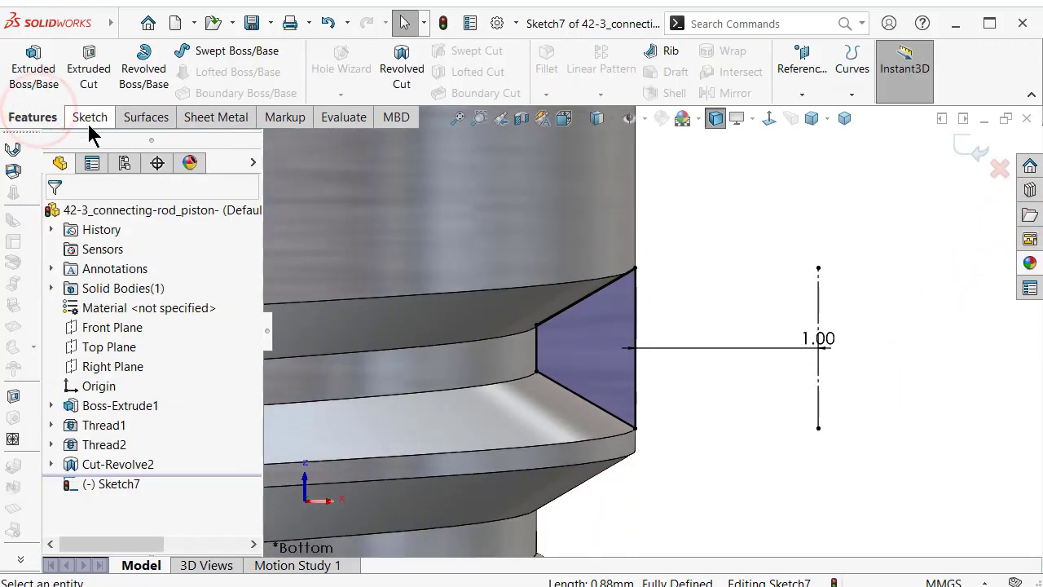
Add Cut-Revolve3 about the axis line to trim the second runout, then view the whole rod isometrically and from the side
left_click(402, 72)
left_click(960, 149)
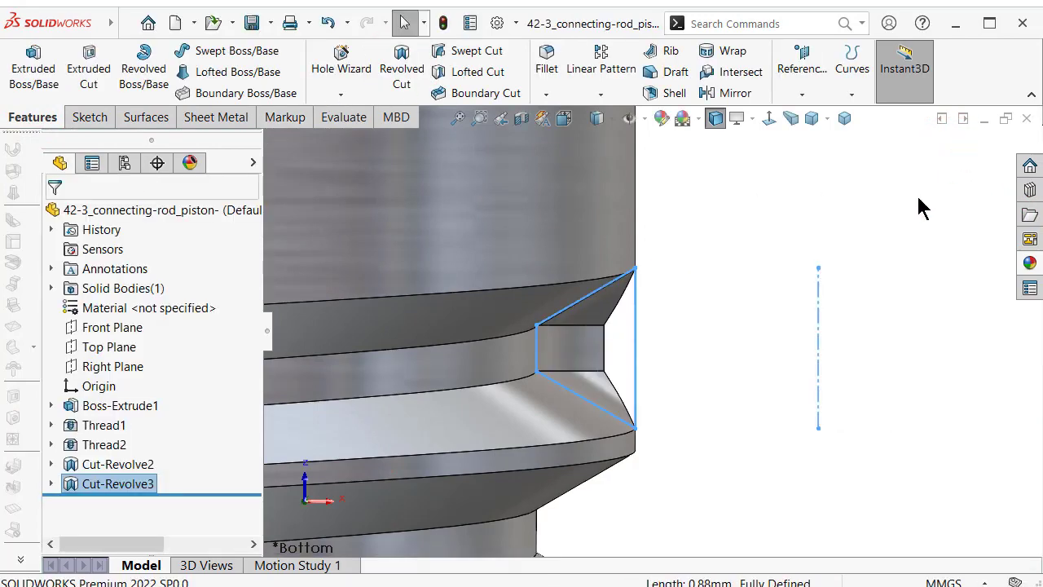
left_click(847, 121)
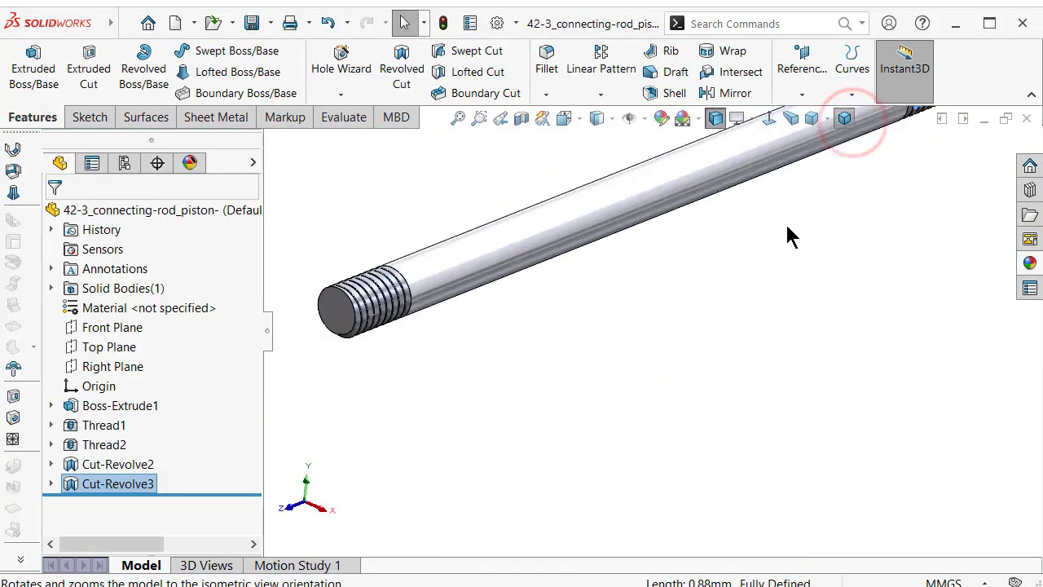
left_click(606, 222)
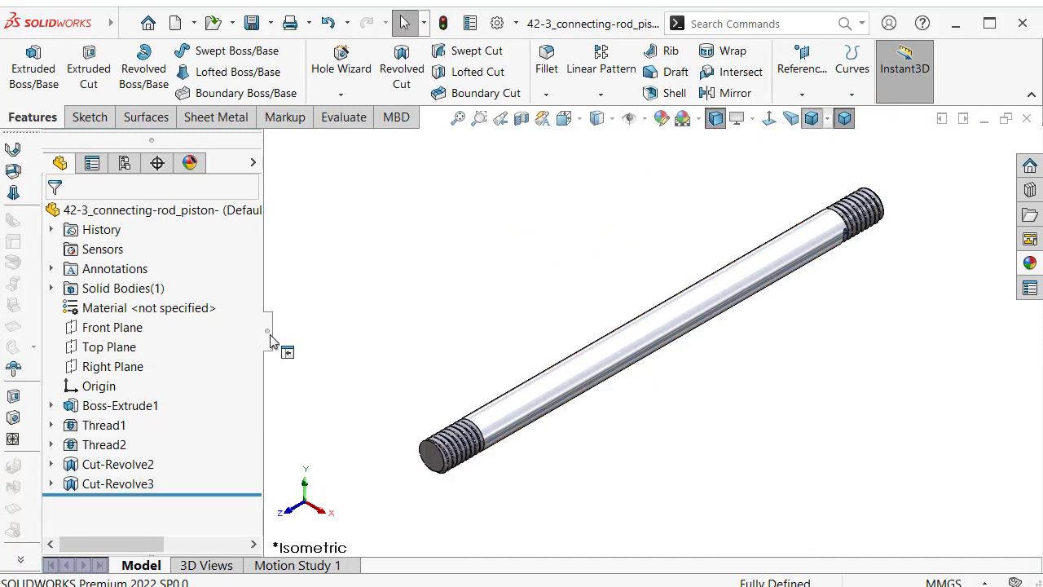
left_click(268, 333)
left_click(656, 140)
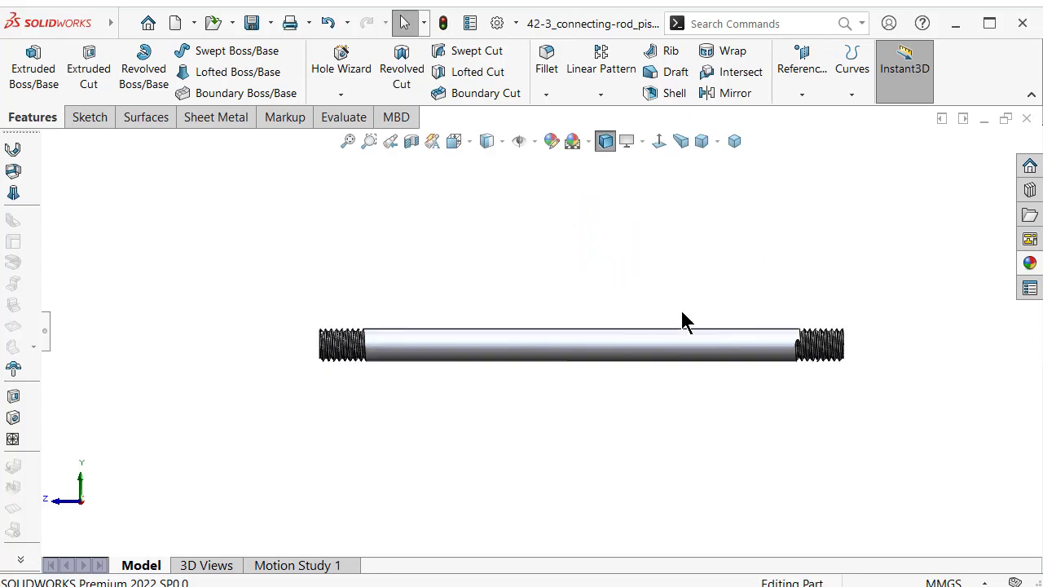
Zoom out, switch to isometric with perspective on, then settle on the dimetric view of the rod
scroll(674, 355, "down", 3)
scroll(671, 349, "down", 2)
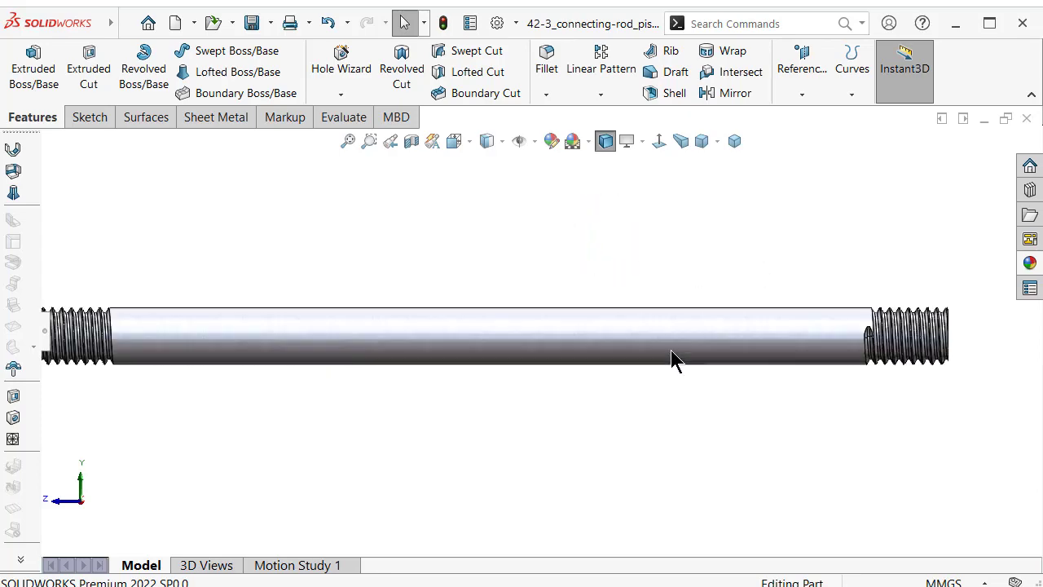
left_click(734, 142)
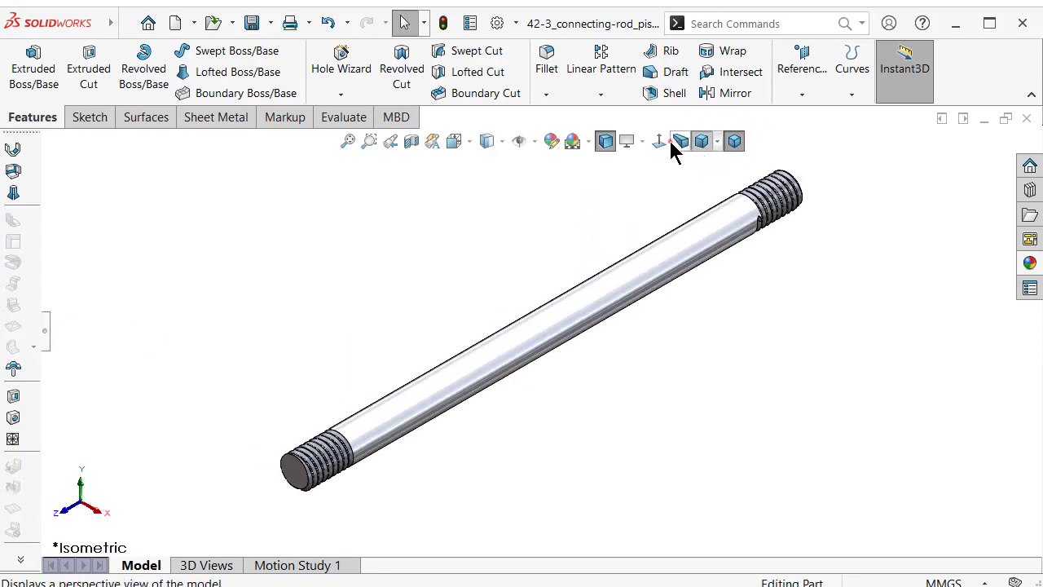
left_click(676, 145)
left_click(716, 144)
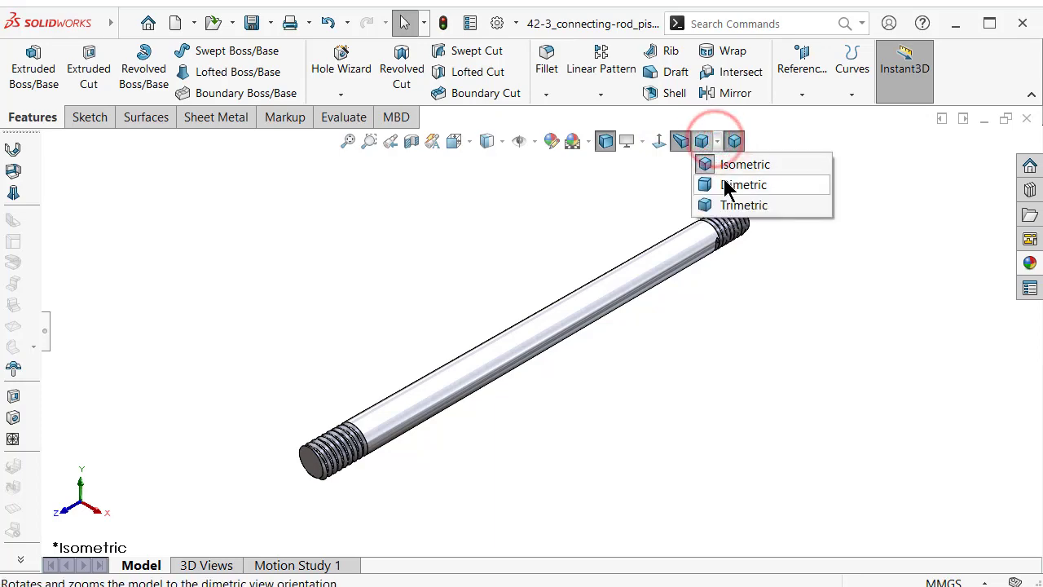
left_click(724, 186)
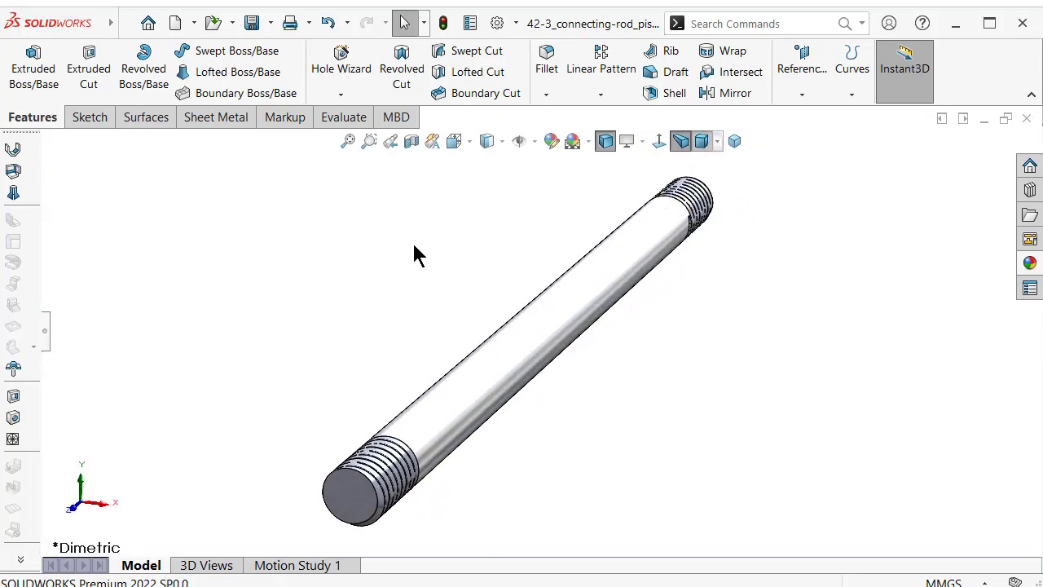